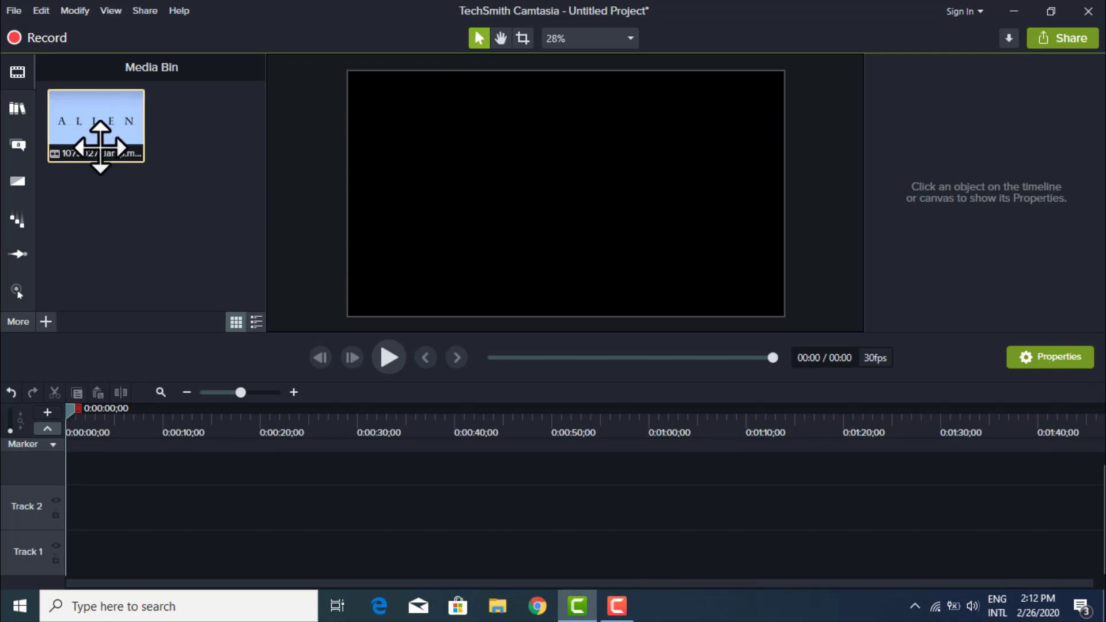
Place the 1073027_lamp clip at the start of Track 3 and enlarge it to fill the whole canvas
{"action": "left_click_drag", "start_coordinate": [83, 136], "coordinate": [155, 455]}
{"action": "mouse_move", "coordinate": [156, 518]}
{"action": "left_mouse_down"}
{"action": "mouse_move", "coordinate": [267, 502]}
{"action": "mouse_move", "coordinate": [162, 501]}
{"action": "left_mouse_up"}
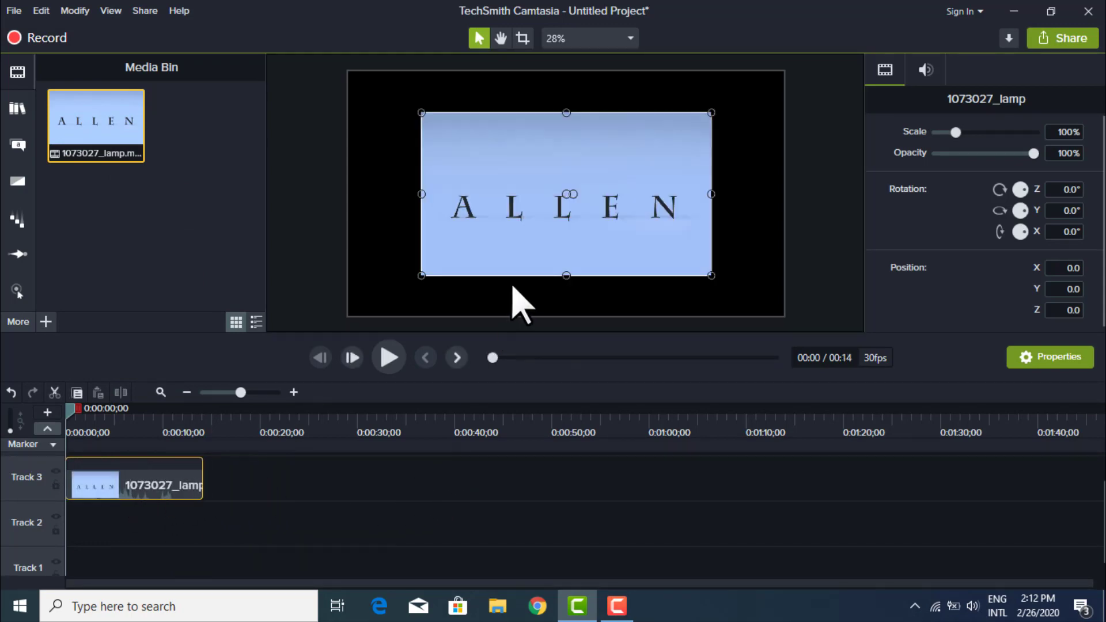
{"action": "left_click_drag", "start_coordinate": [565, 192], "coordinate": [494, 148]}
{"action": "left_click_drag", "start_coordinate": [639, 234], "coordinate": [730, 311]}
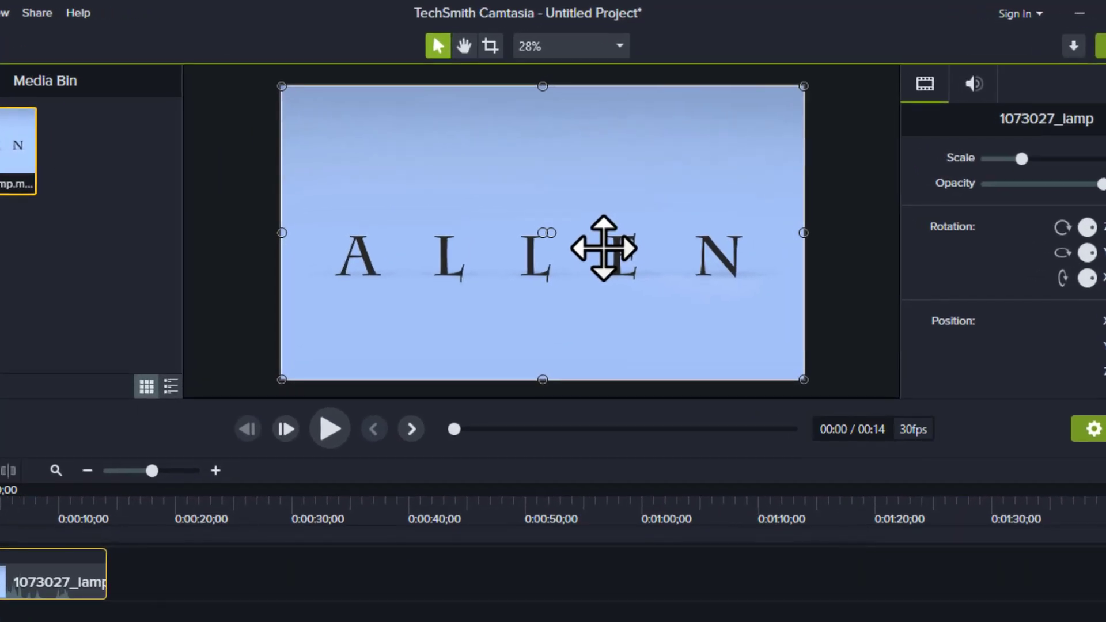
{"action": "left_click", "coordinate": [864, 259]}
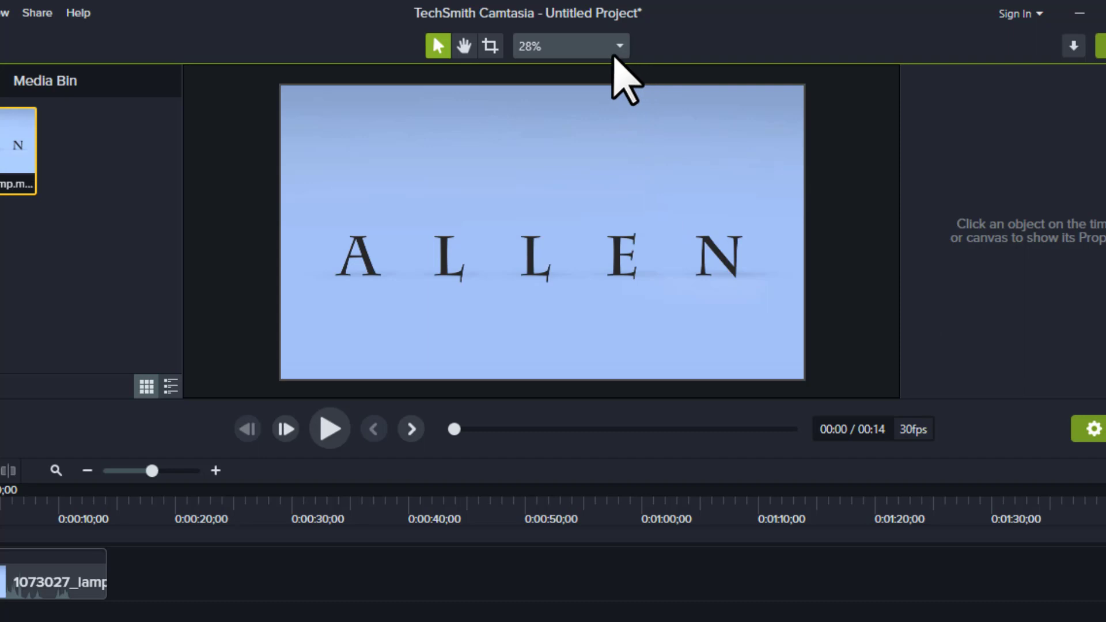
Change the project's canvas dimensions to Instagram (640x640) and apply the setting
{"action": "left_click", "coordinate": [619, 47]}
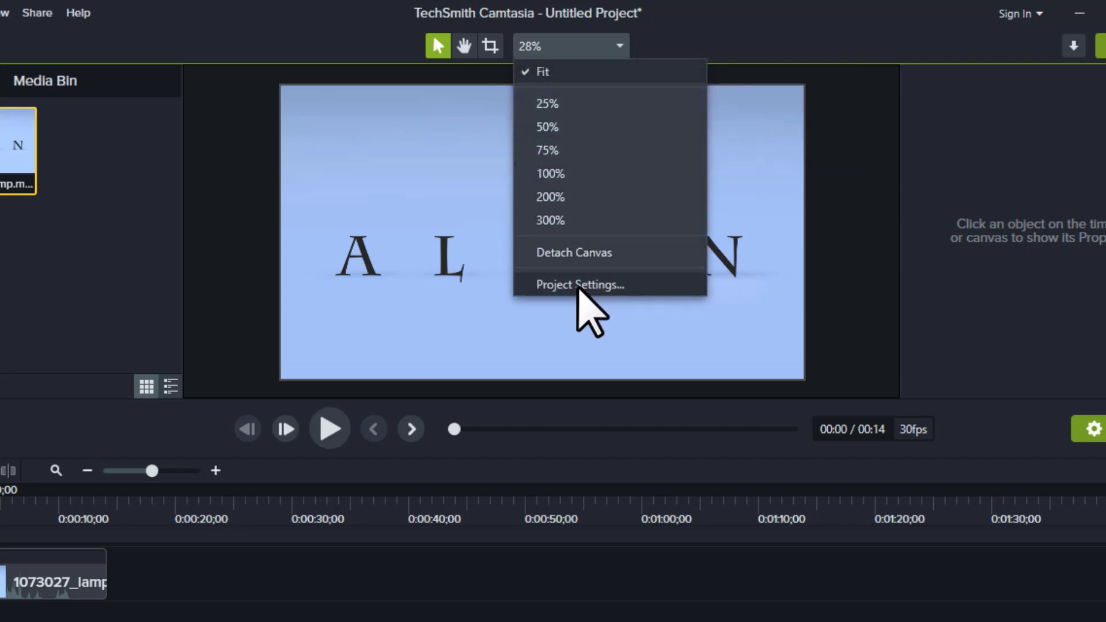
{"action": "left_click", "coordinate": [578, 286]}
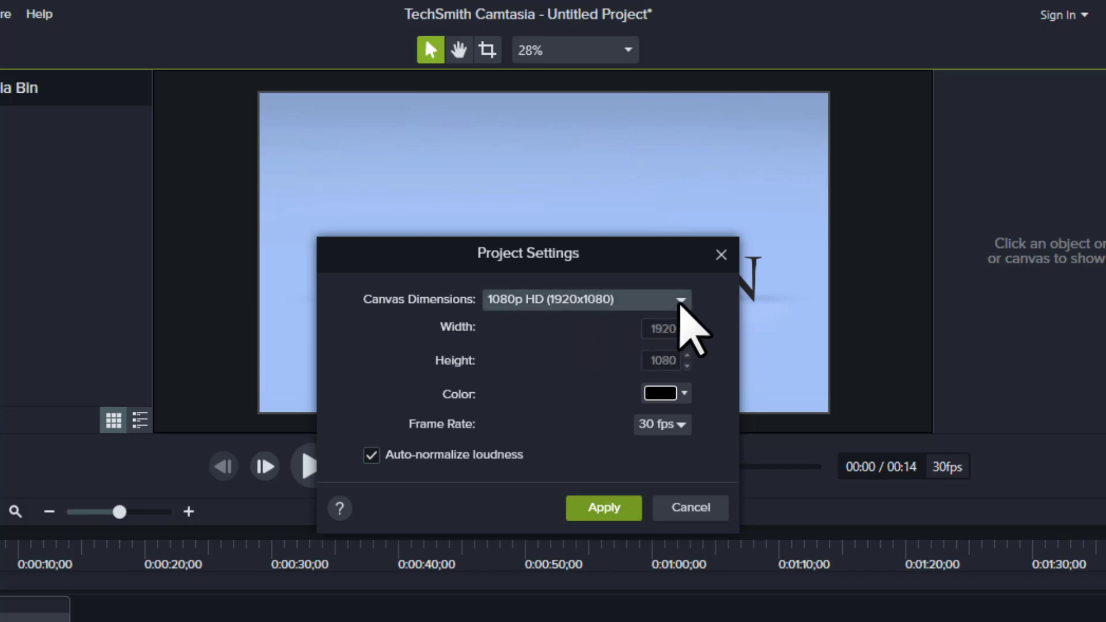
{"action": "left_click", "coordinate": [680, 301]}
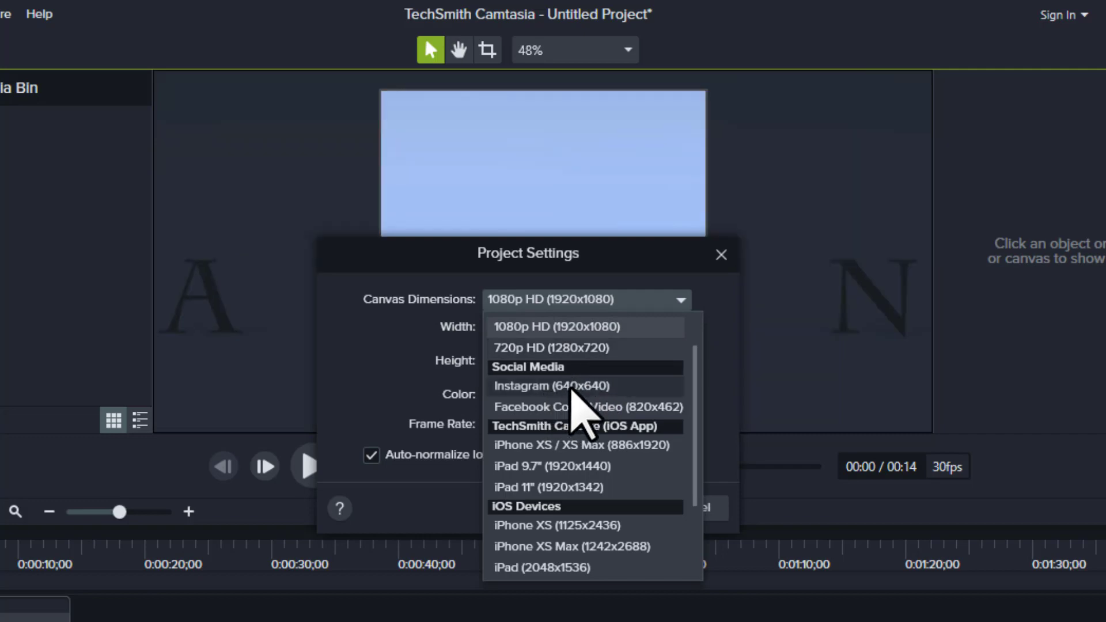
{"action": "left_click", "coordinate": [570, 386]}
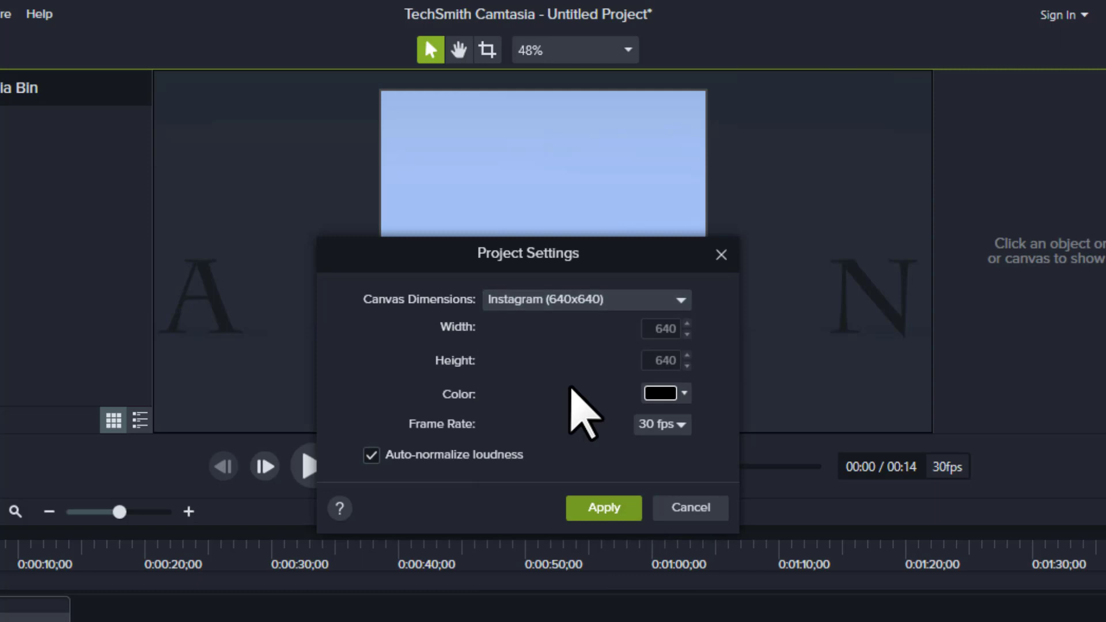
{"action": "left_click", "coordinate": [601, 508]}
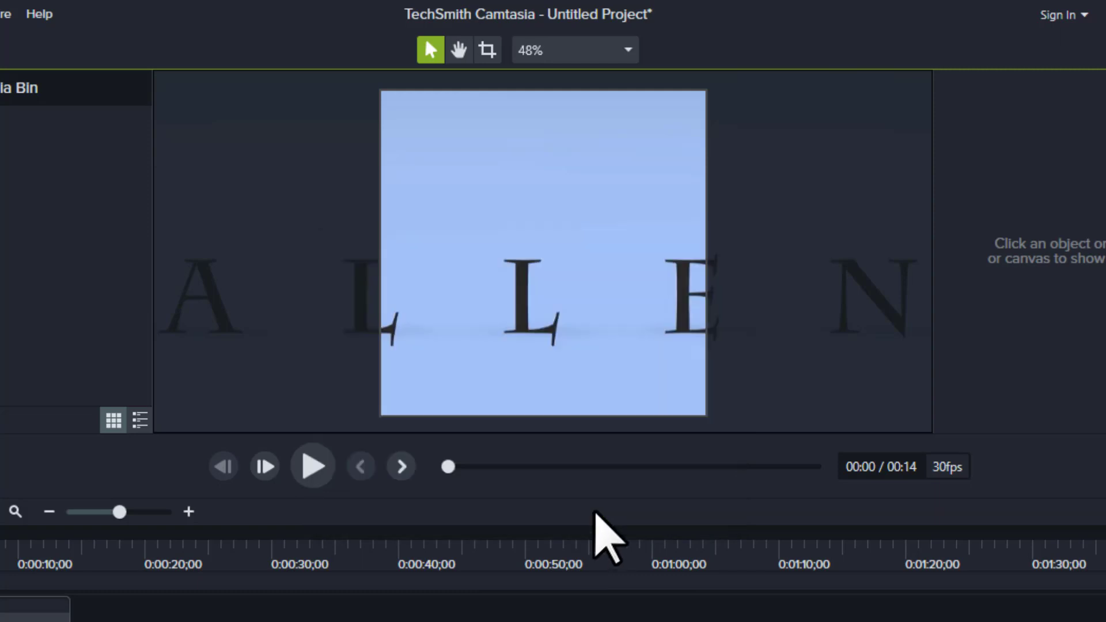
Scale the lamp clip down to the width of the square canvas and center it, leaving black bands above and below
{"action": "scroll", "coordinate": [469, 228], "scroll_direction": "down", "scroll_amount": 3}
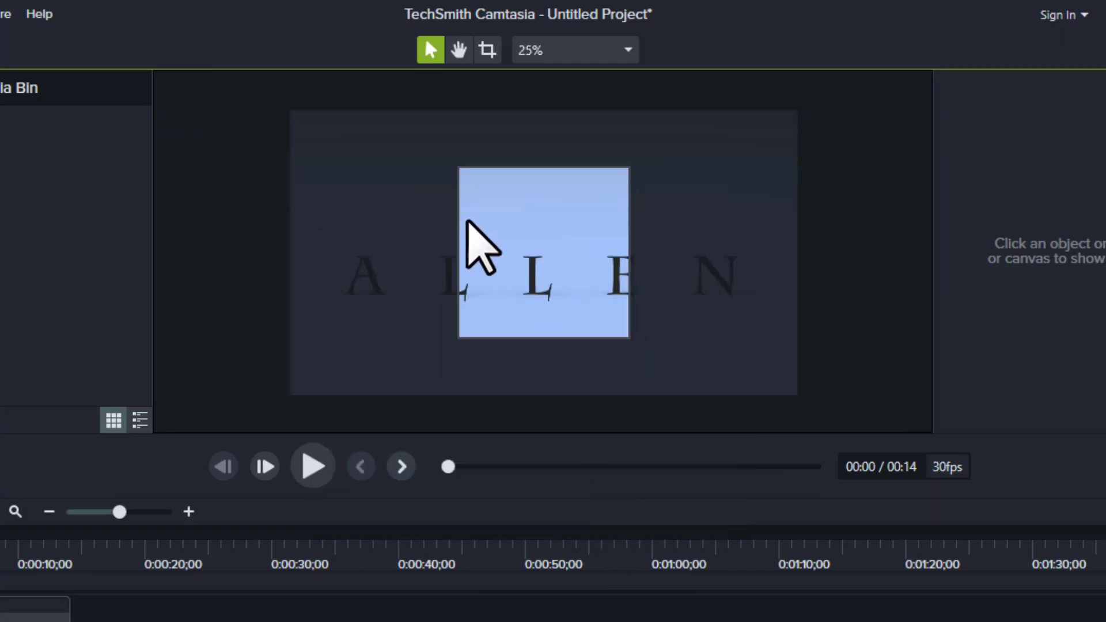
{"action": "scroll", "coordinate": [468, 224], "scroll_direction": "up", "scroll_amount": 1}
{"action": "left_click", "coordinate": [383, 230]}
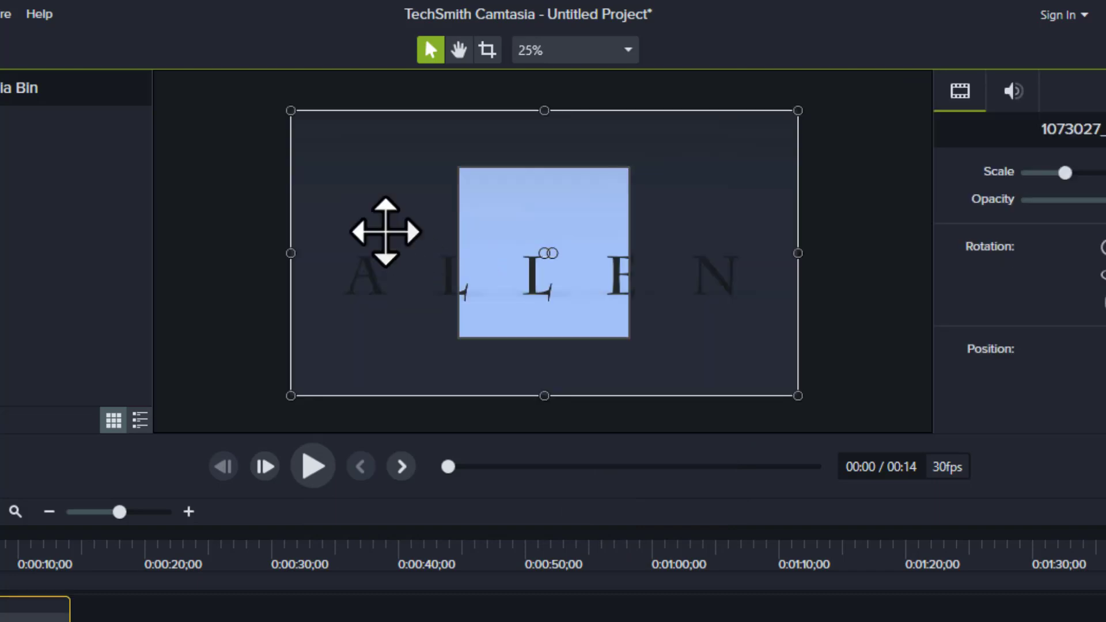
{"action": "left_click_drag", "start_coordinate": [289, 111], "coordinate": [632, 321]}
{"action": "left_click_drag", "start_coordinate": [714, 358], "coordinate": [533, 261]}
{"action": "left_click", "coordinate": [398, 237]}
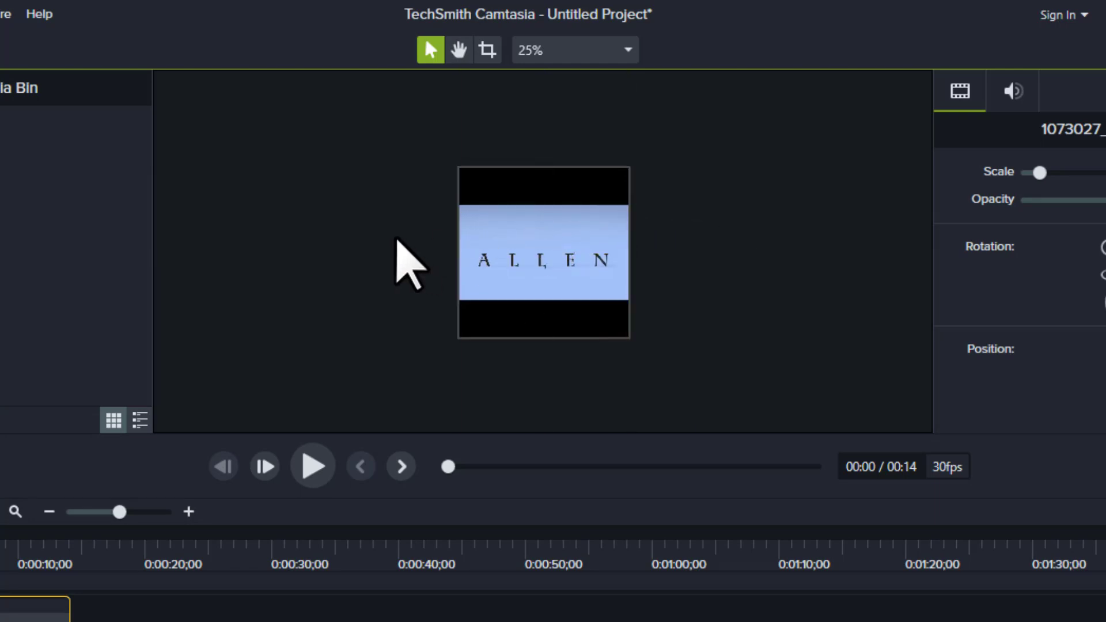
{"action": "scroll", "coordinate": [368, 238], "scroll_direction": "up", "scroll_amount": 2}
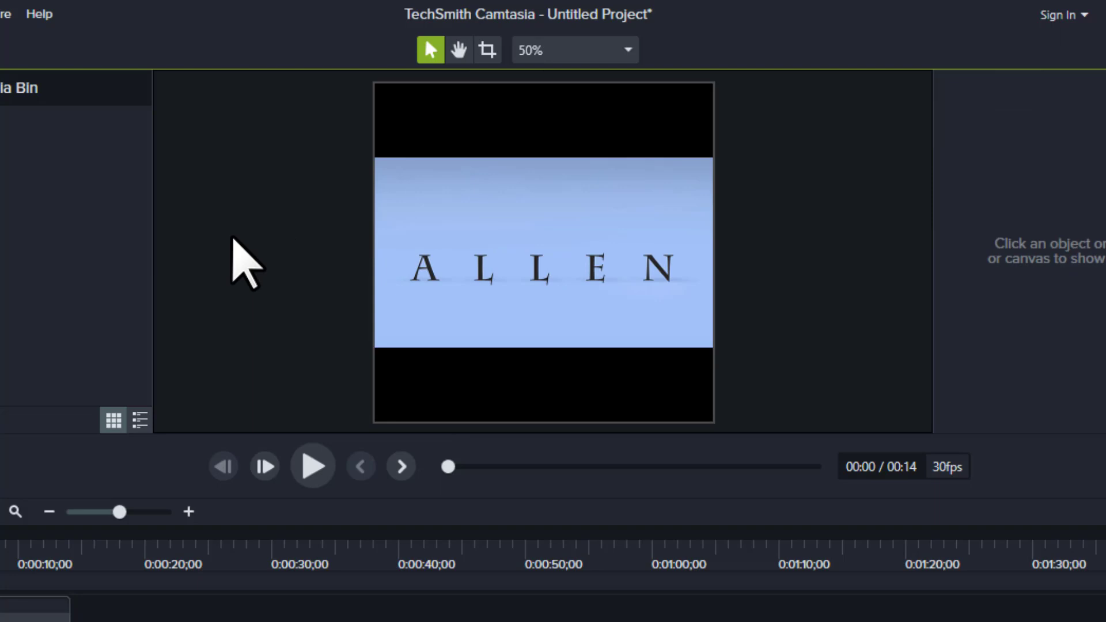
{"action": "left_click", "coordinate": [528, 271]}
{"action": "left_click", "coordinate": [295, 252]}
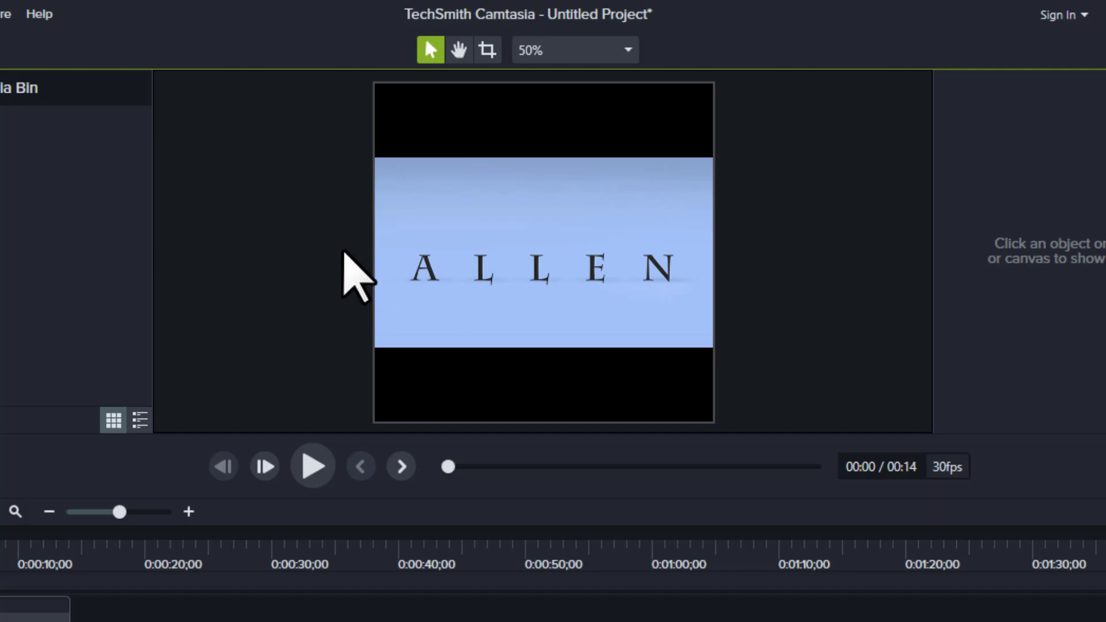
Move the lamp clip slightly down on the canvas, keeping it horizontally centered, so the upper black band is taller
{"action": "left_click", "coordinate": [477, 267]}
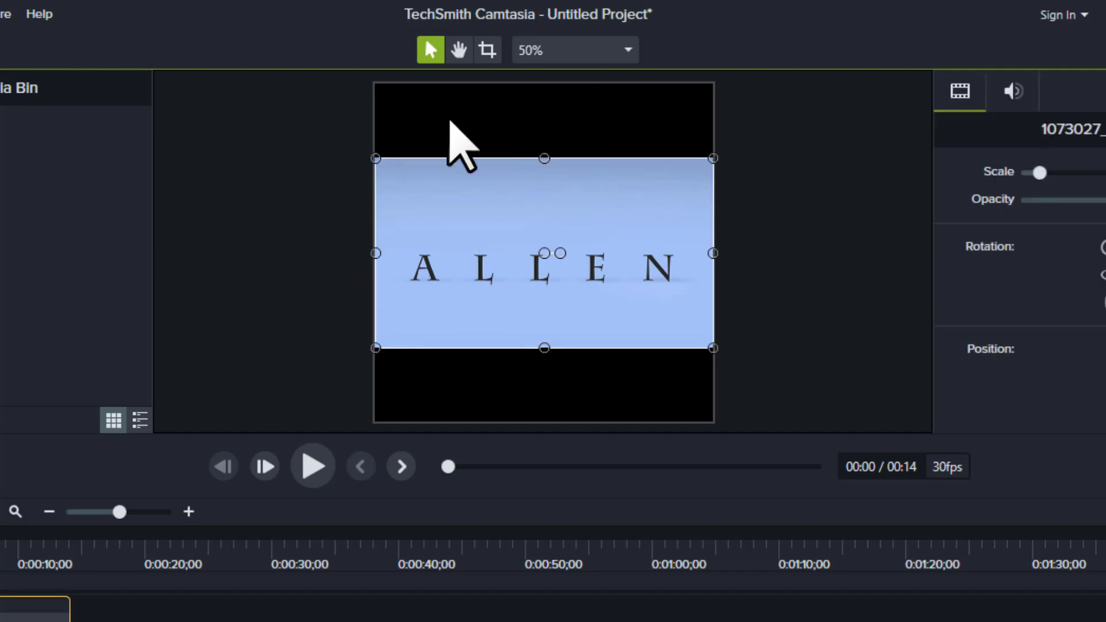
{"action": "left_click_drag", "start_coordinate": [546, 247], "coordinate": [548, 268]}
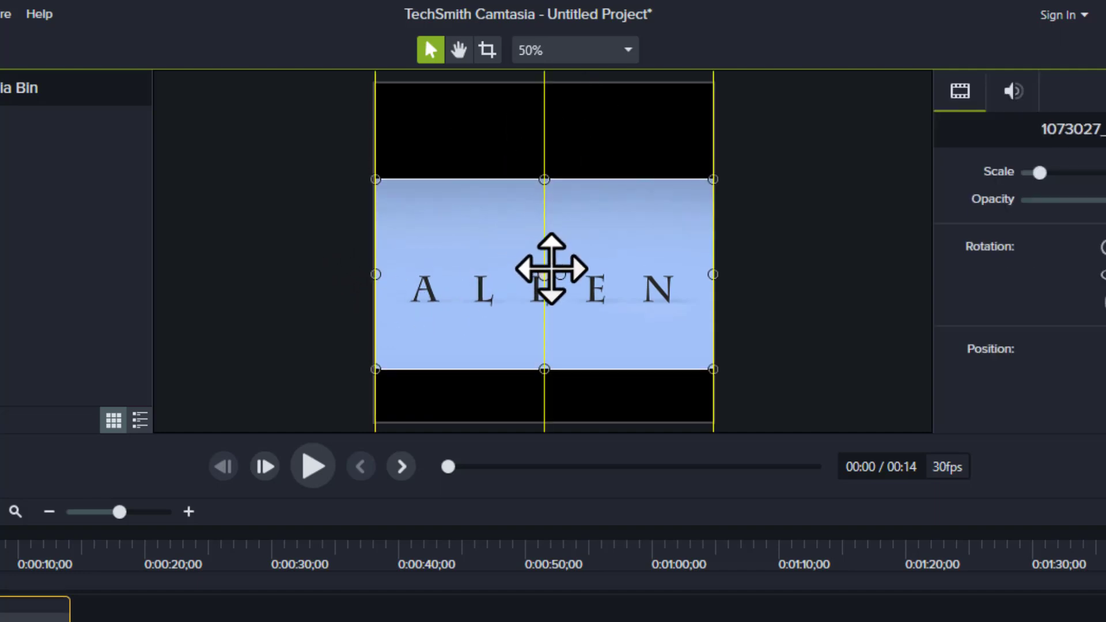
{"action": "left_click", "coordinate": [329, 264]}
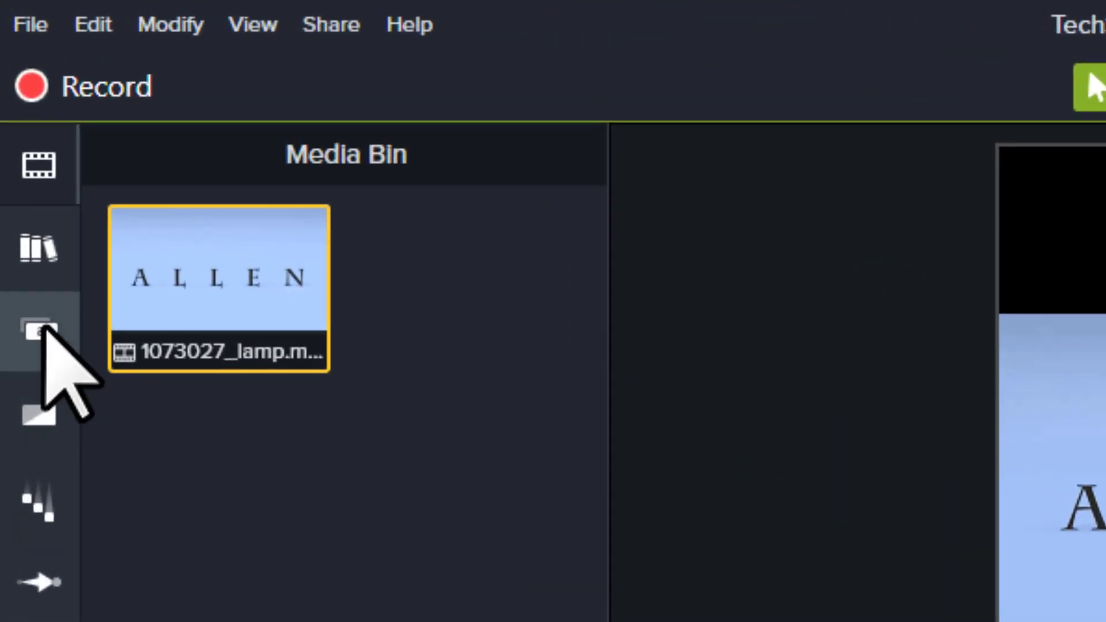
Add a plain text callout in the Basic style and fit its box inside the upper black band, horizontally centered
{"action": "left_click", "coordinate": [44, 327]}
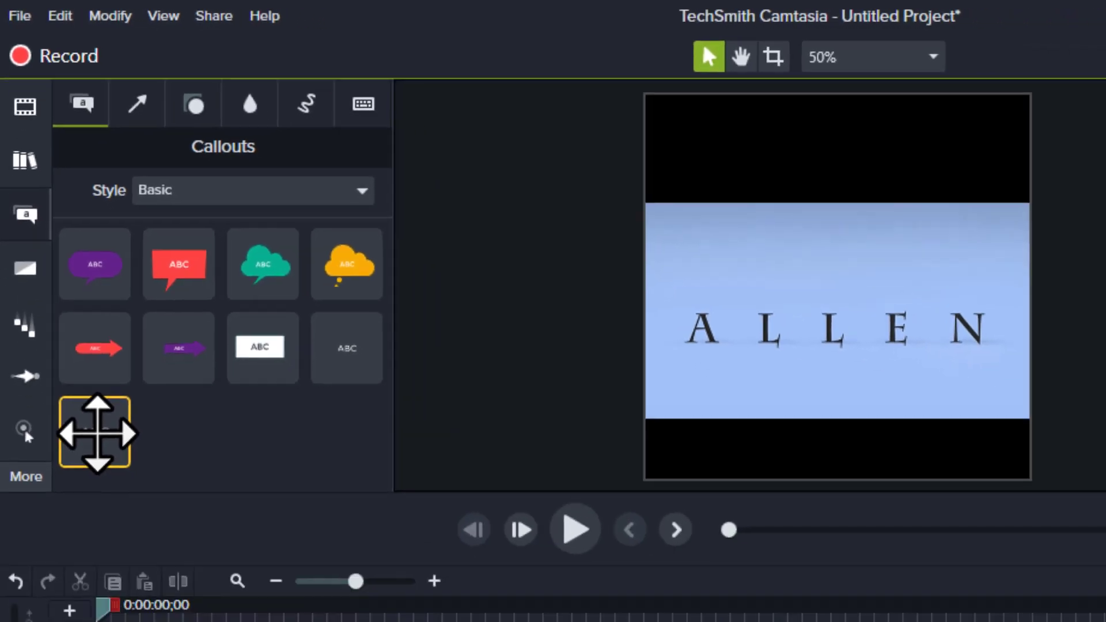
{"action": "left_click_drag", "start_coordinate": [120, 529], "coordinate": [884, 233]}
{"action": "left_click_drag", "start_coordinate": [574, 148], "coordinate": [655, 130]}
{"action": "left_click_drag", "start_coordinate": [658, 191], "coordinate": [655, 147]}
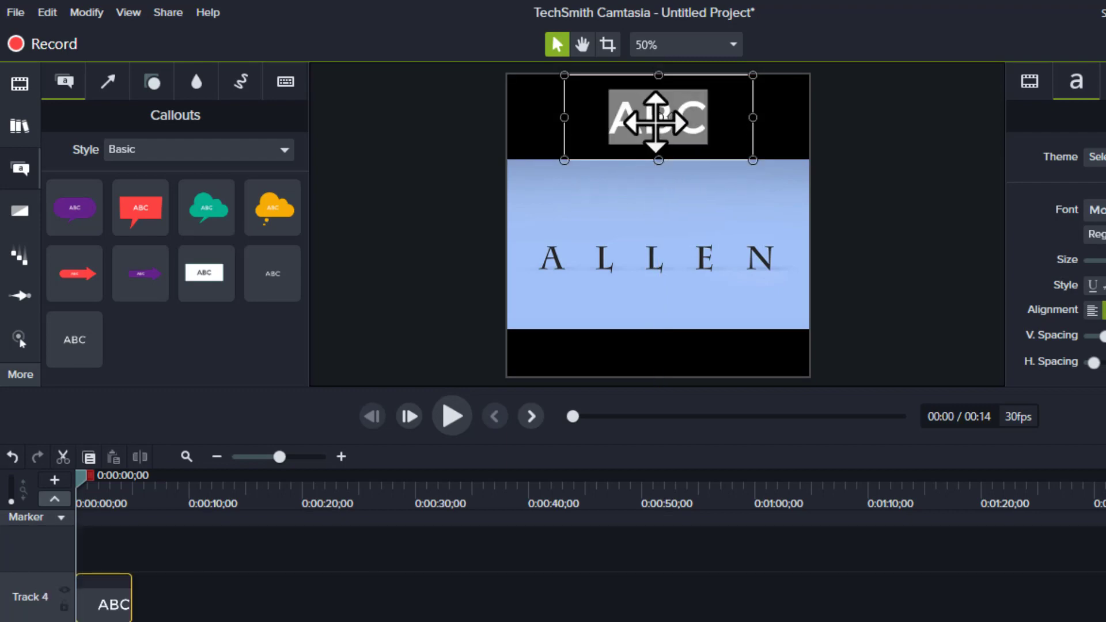
Replace the upper callout's placeholder text with "Add Progress Bar"
{"action": "key", "text": "BackSpace"}
{"action": "type", "text": "Add"}
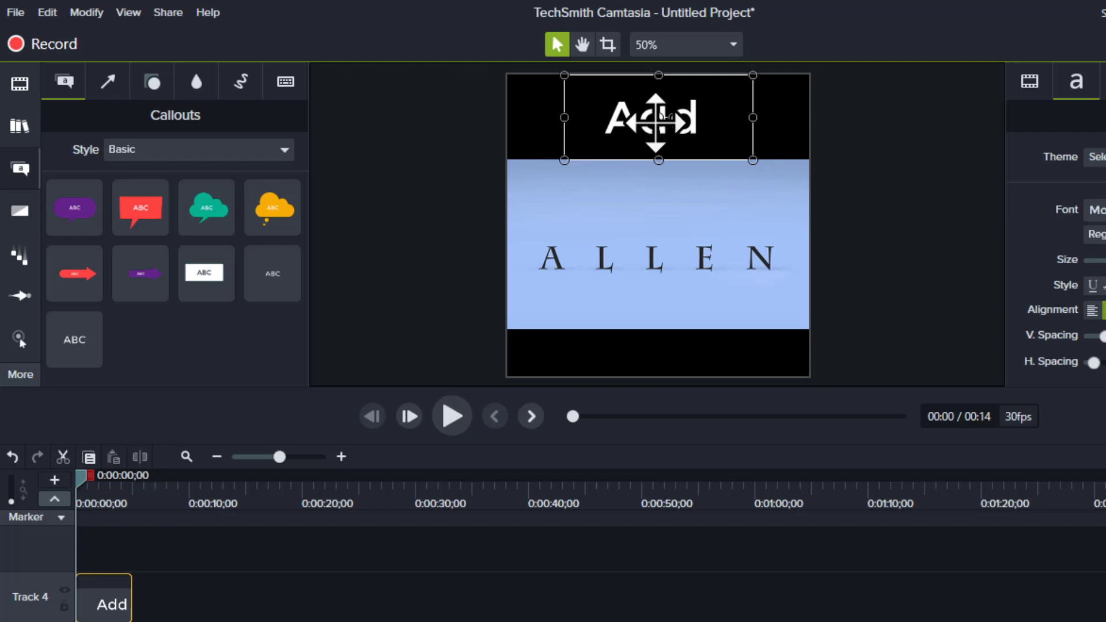
{"action": "key", "text": "BackSpace"}
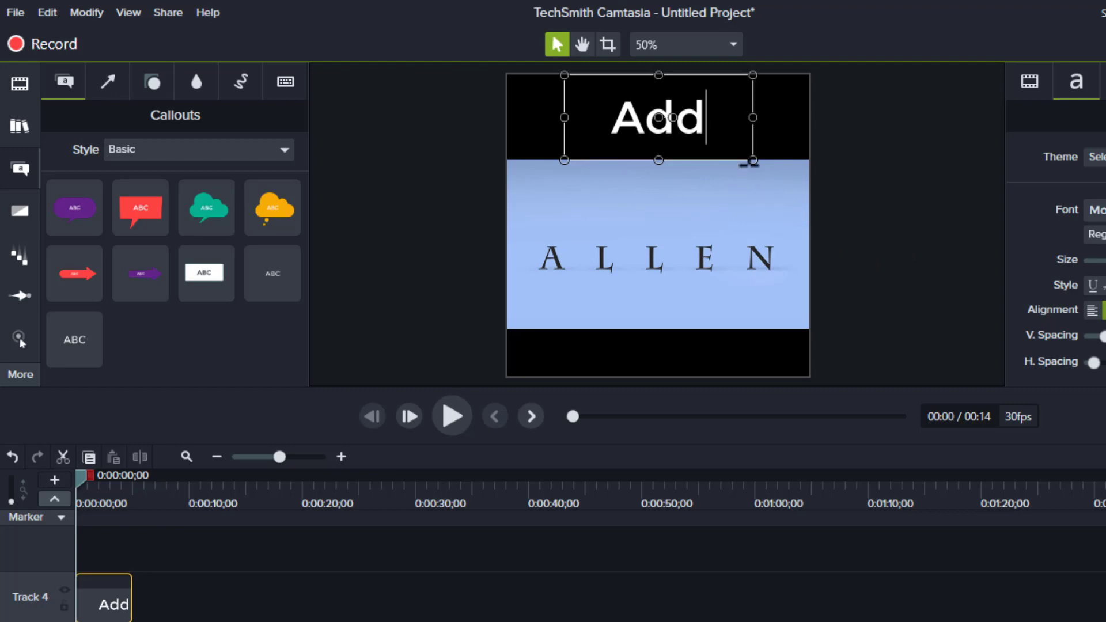
{"action": "type", "text": "Progres"}
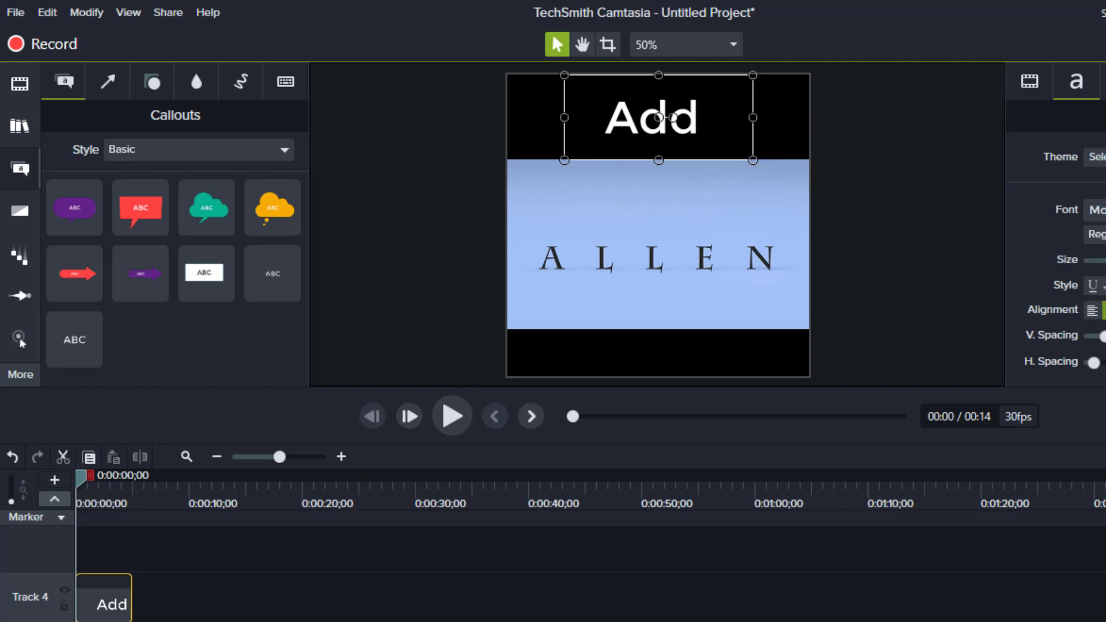
{"action": "type", "text": "s Bar"}
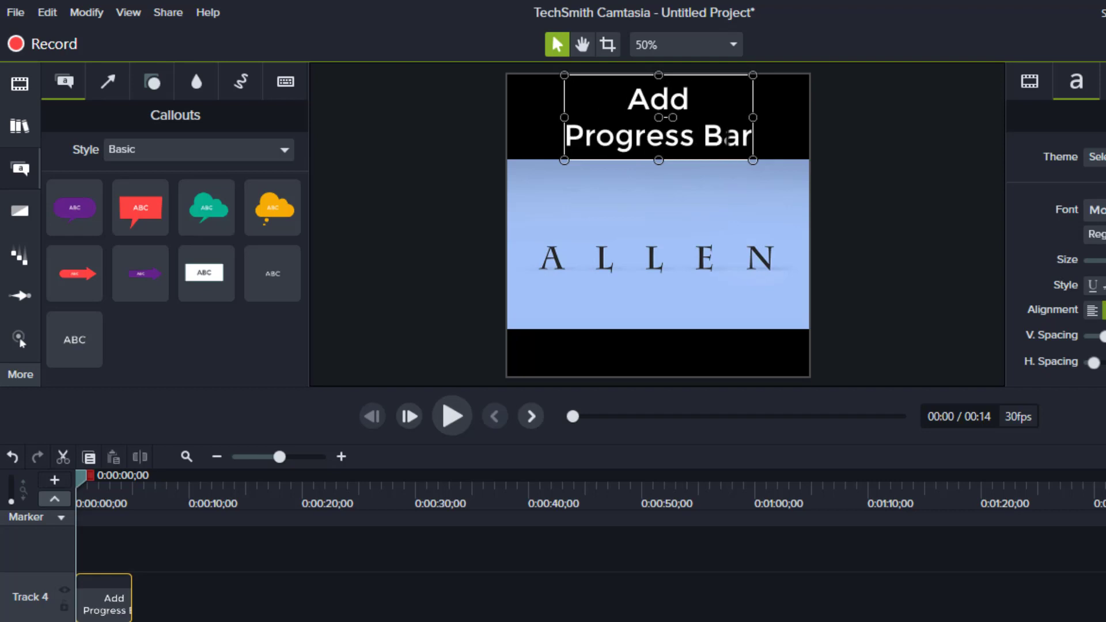
{"action": "left_click", "coordinate": [669, 369]}
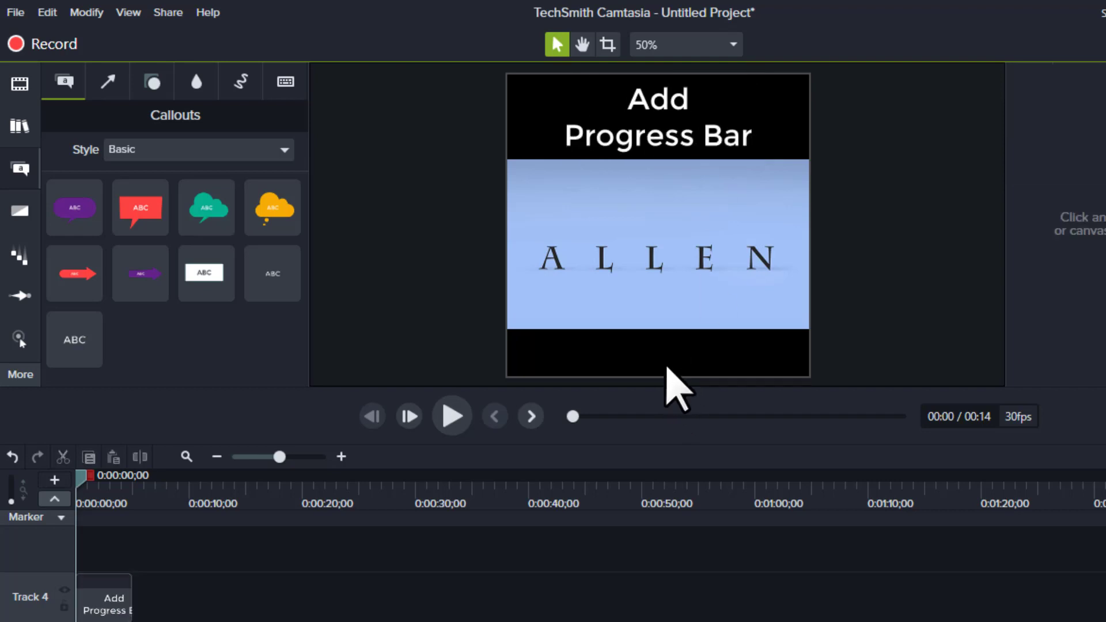
{"action": "left_click", "coordinate": [650, 118]}
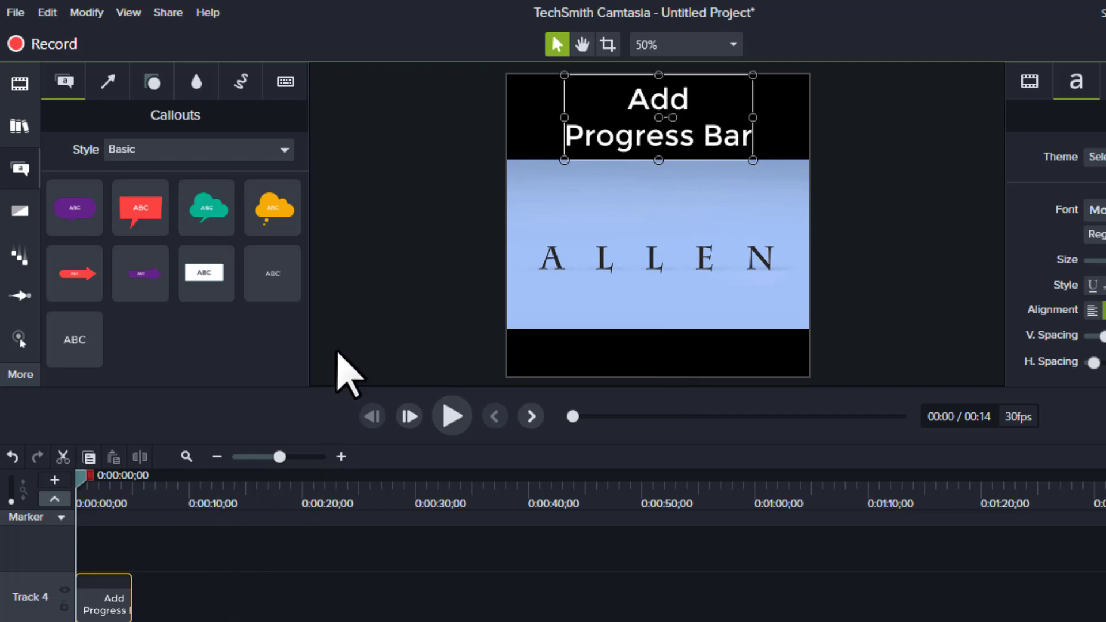
Add a second plain text callout reading "To Your Videos!" in the lower black band and widen it to the full canvas width
{"action": "left_click_drag", "start_coordinate": [77, 338], "coordinate": [649, 323]}
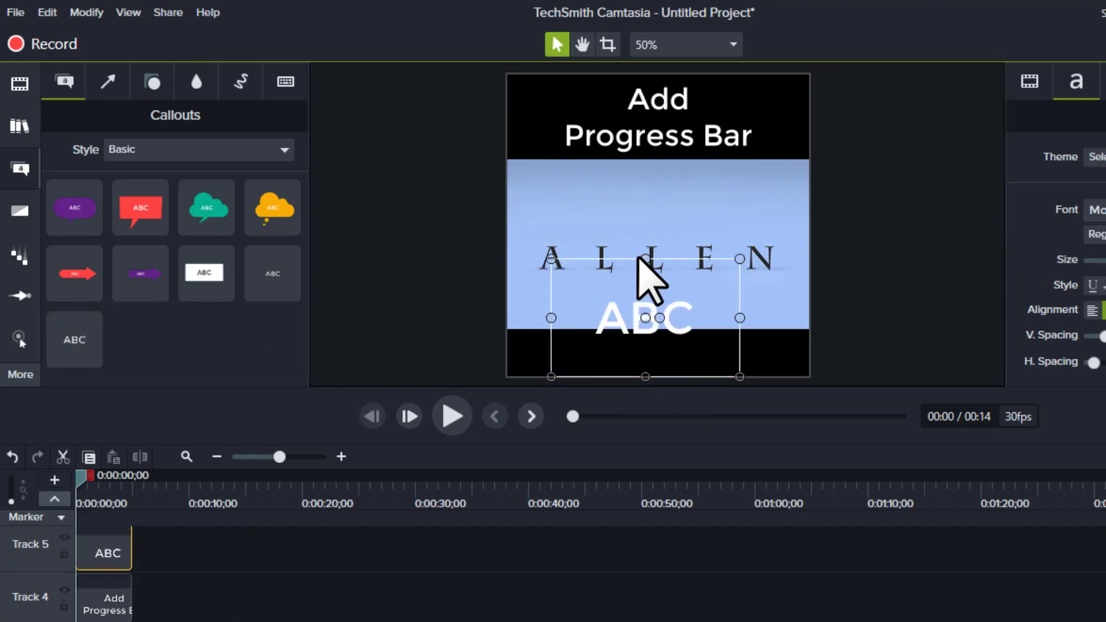
{"action": "left_click_drag", "start_coordinate": [646, 260], "coordinate": [650, 330]}
{"action": "double_click", "coordinate": [642, 351]}
{"action": "key", "text": "BackSpace"}
{"action": "type", "text": "To Your Vid"}
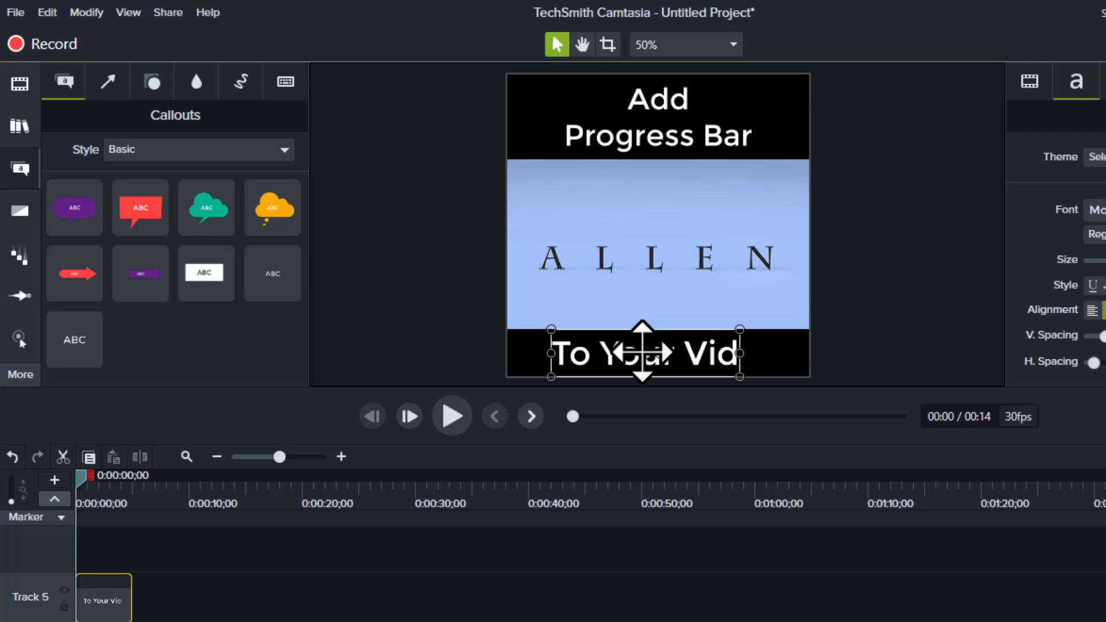
{"action": "type", "text": "eos!"}
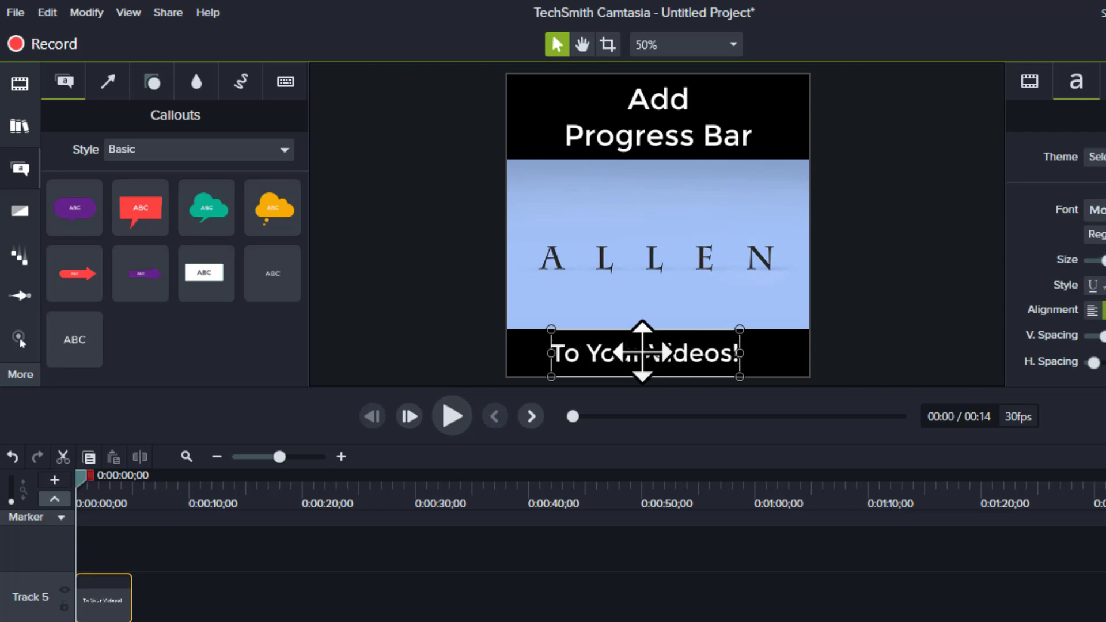
{"action": "left_click_drag", "start_coordinate": [740, 353], "coordinate": [810, 354]}
{"action": "left_click_drag", "start_coordinate": [552, 354], "coordinate": [508, 354]}
Retype the words "Progress Bar" in the upper callout as "PROGRESS BAR" and dismiss the system notifications
{"action": "left_click", "coordinate": [651, 103]}
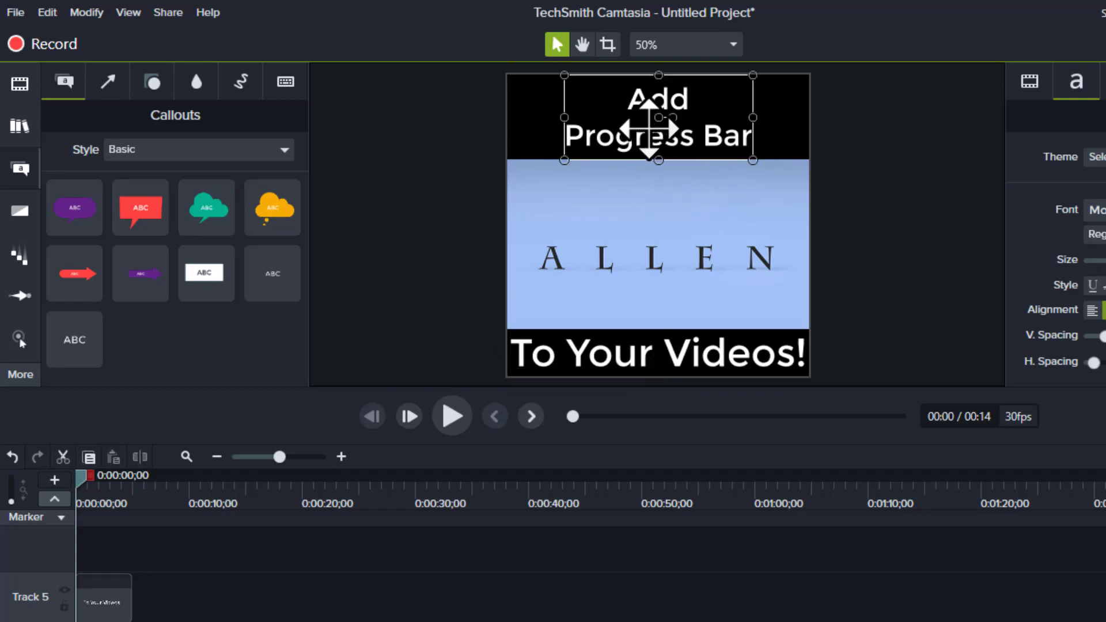
{"action": "double_click", "coordinate": [657, 112]}
{"action": "left_click", "coordinate": [567, 136]}
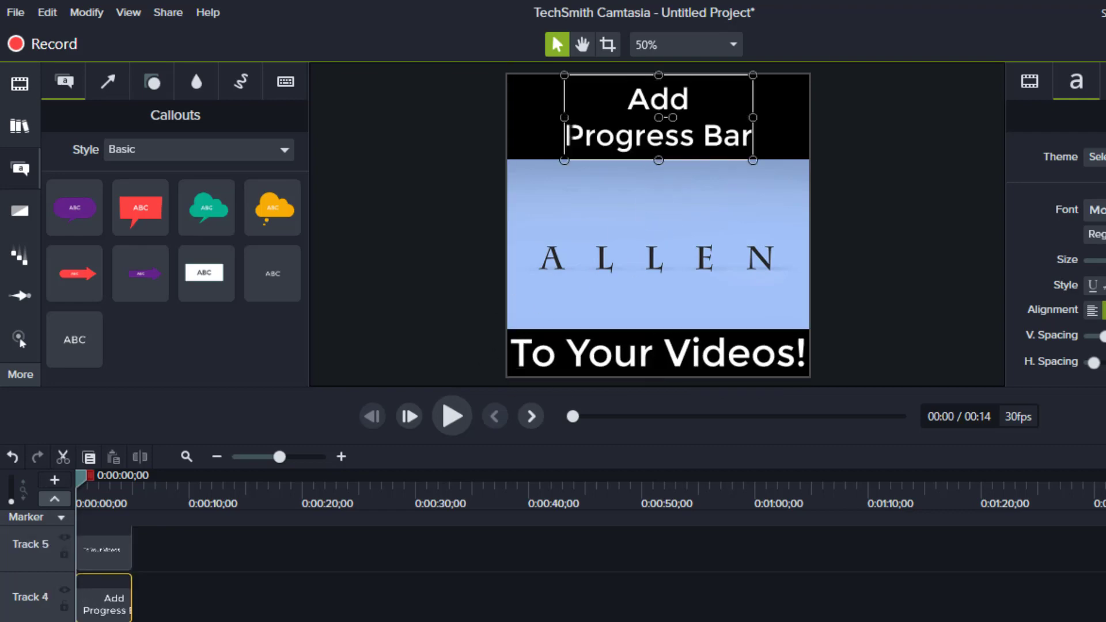
{"action": "left_click_drag", "start_coordinate": [567, 135], "coordinate": [741, 153]}
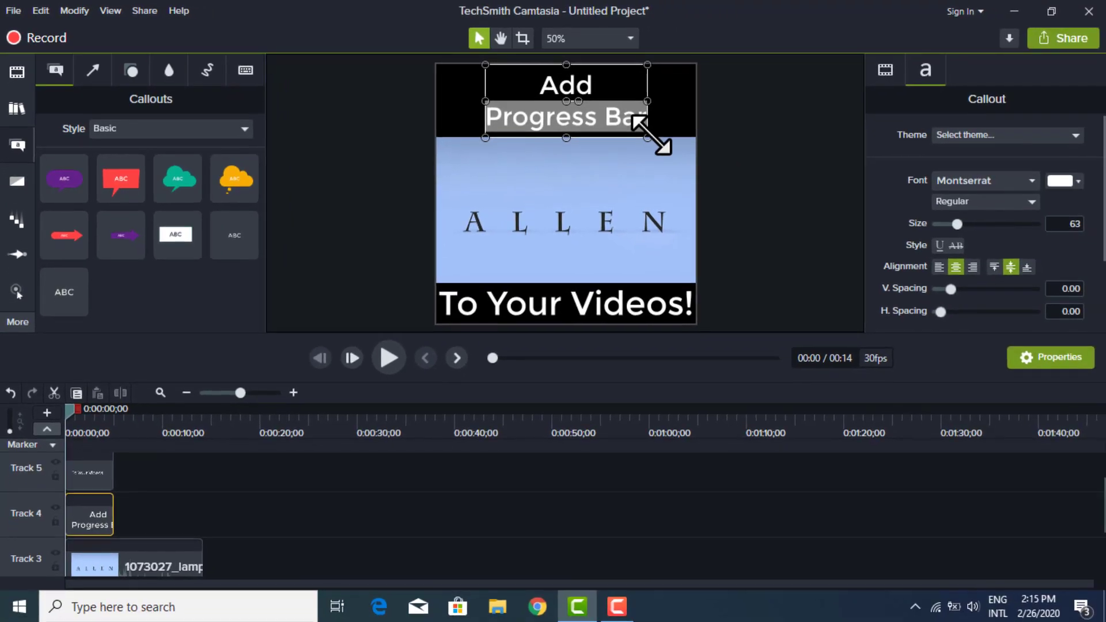
{"action": "key", "text": "BackSpace"}
{"action": "type", "text": "PROG"}
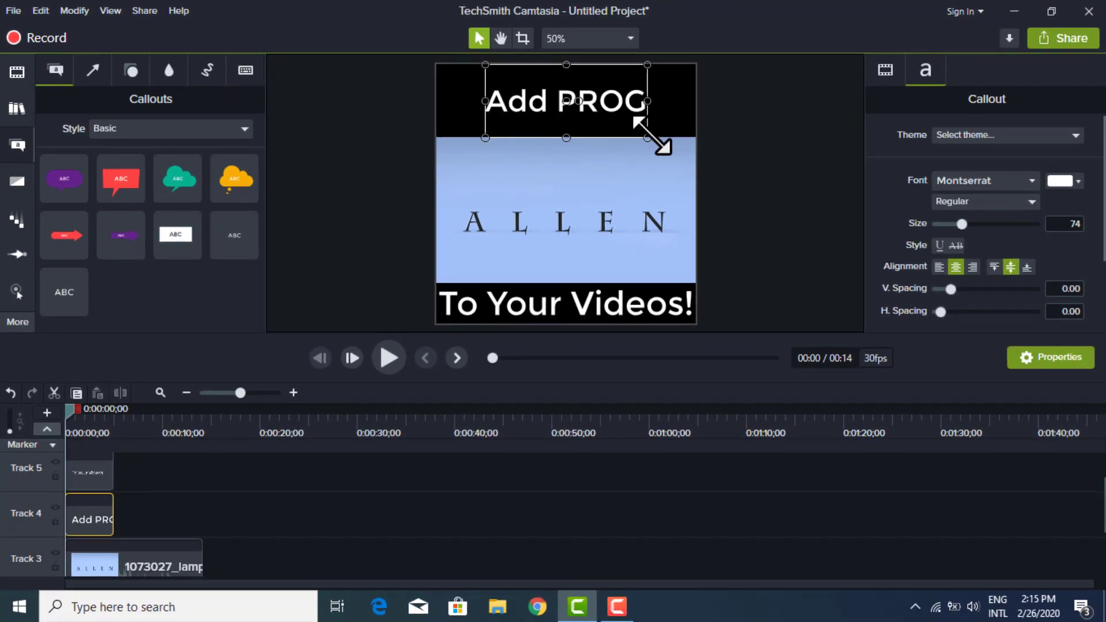
{"action": "type", "text": "RE"}
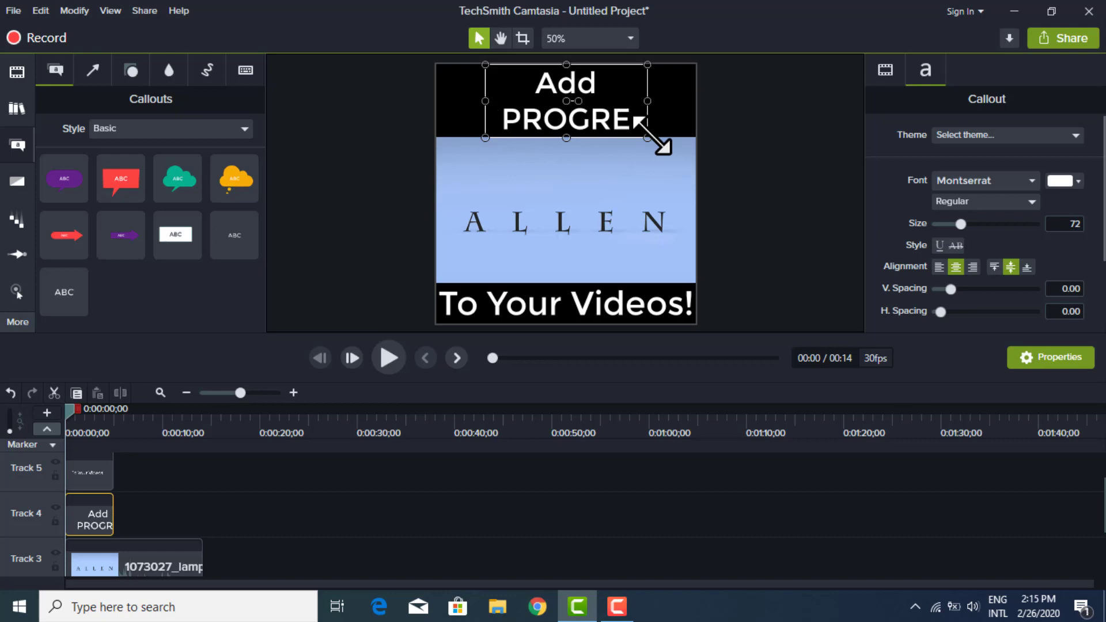
{"action": "type", "text": "SS BAR"}
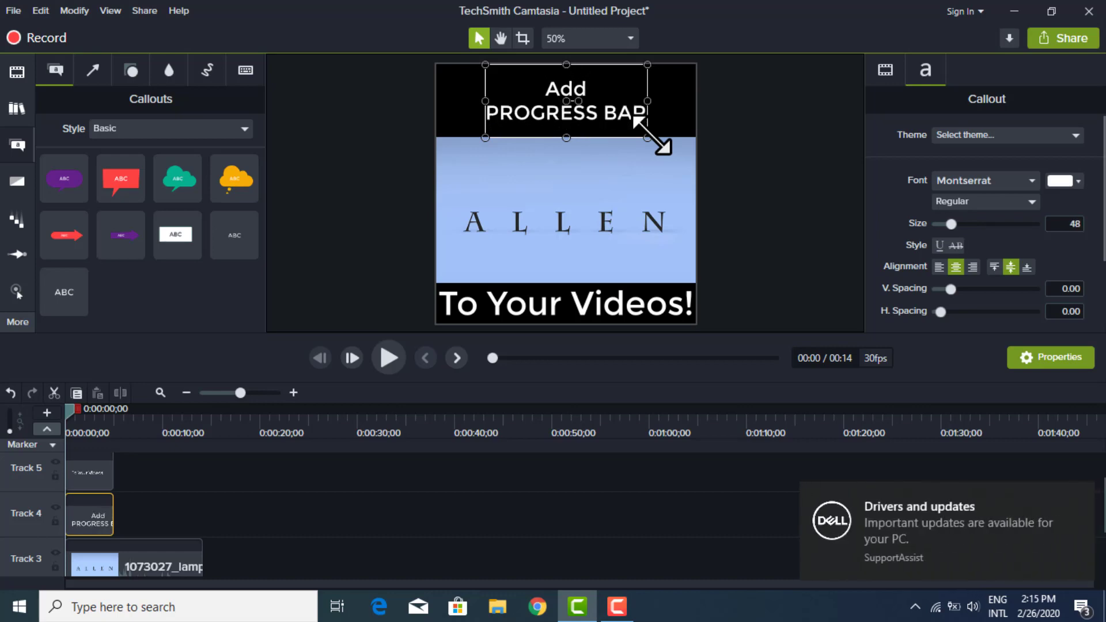
{"action": "left_click", "coordinate": [1080, 511]}
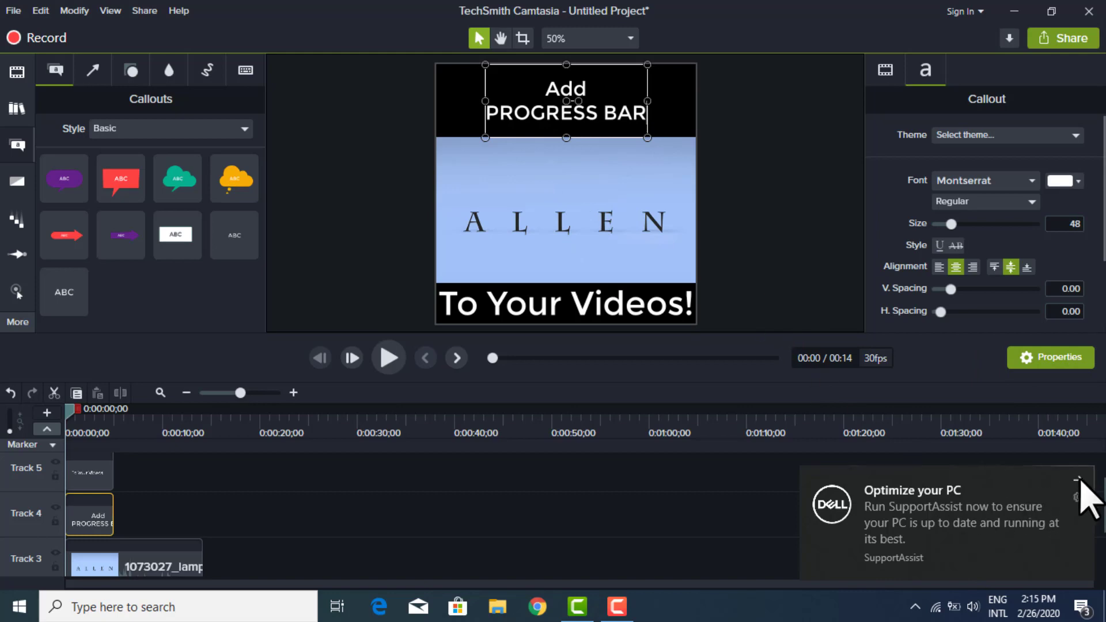
{"action": "left_click", "coordinate": [1088, 507]}
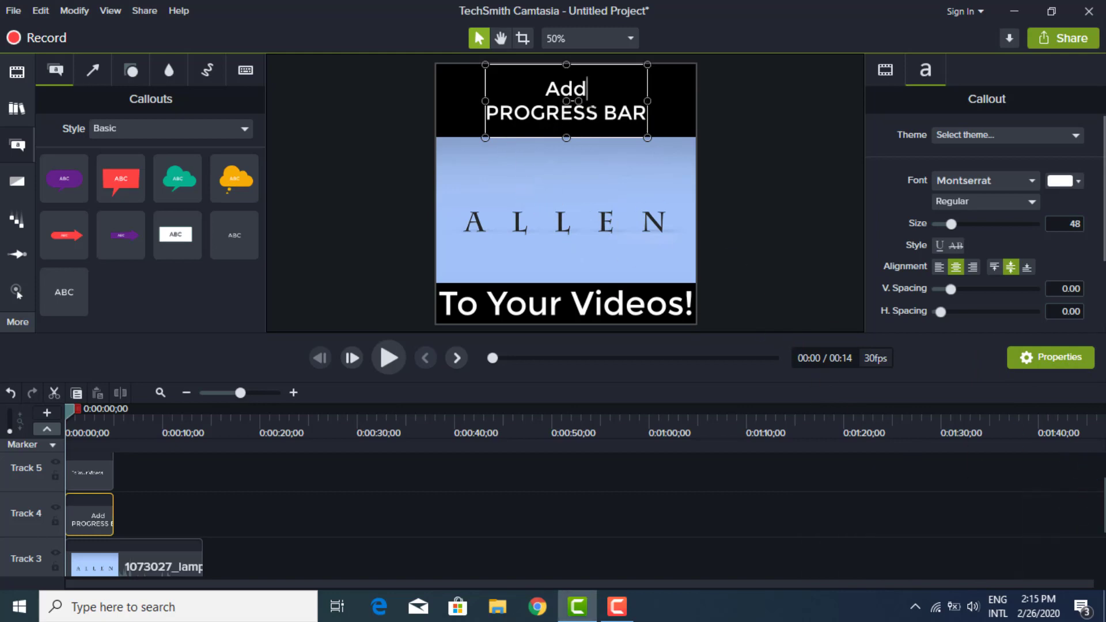
Retype the word "Add" in the upper callout as "ADD"
{"action": "key", "text": "BackSpace"}
{"action": "key", "text": "BackSpace"}
{"action": "key", "text": "BackSpace"}
{"action": "type", "text": "ADD"}
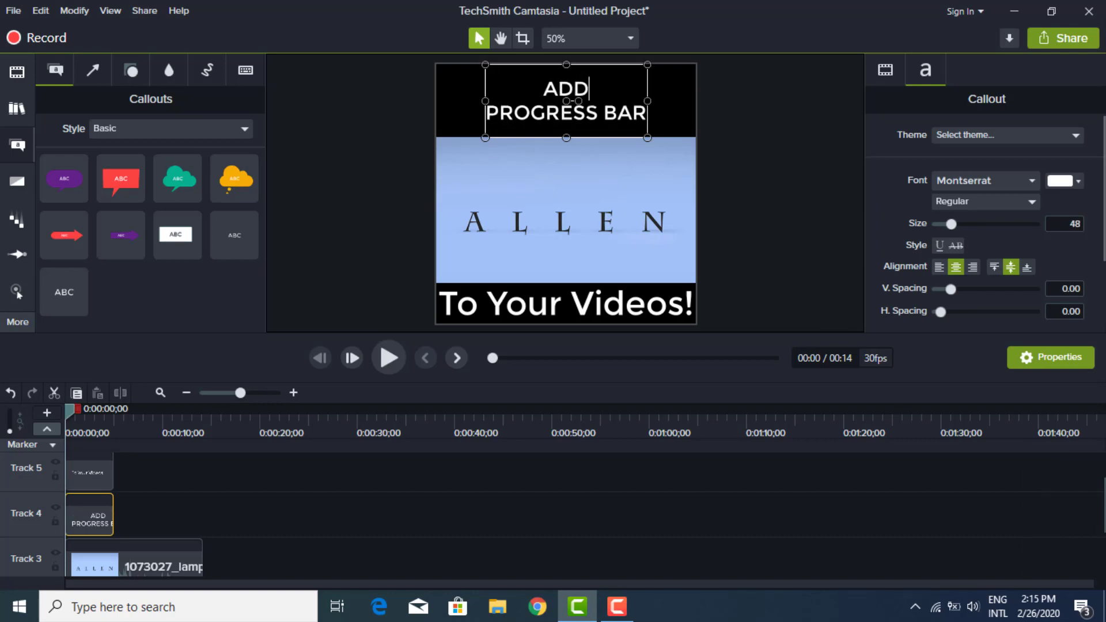
Widen the upper callout to the full canvas width and break its text after "ADD" so "PROGRESS BAR" sits on the second line
{"action": "left_click_drag", "start_coordinate": [485, 108], "coordinate": [407, 99]}
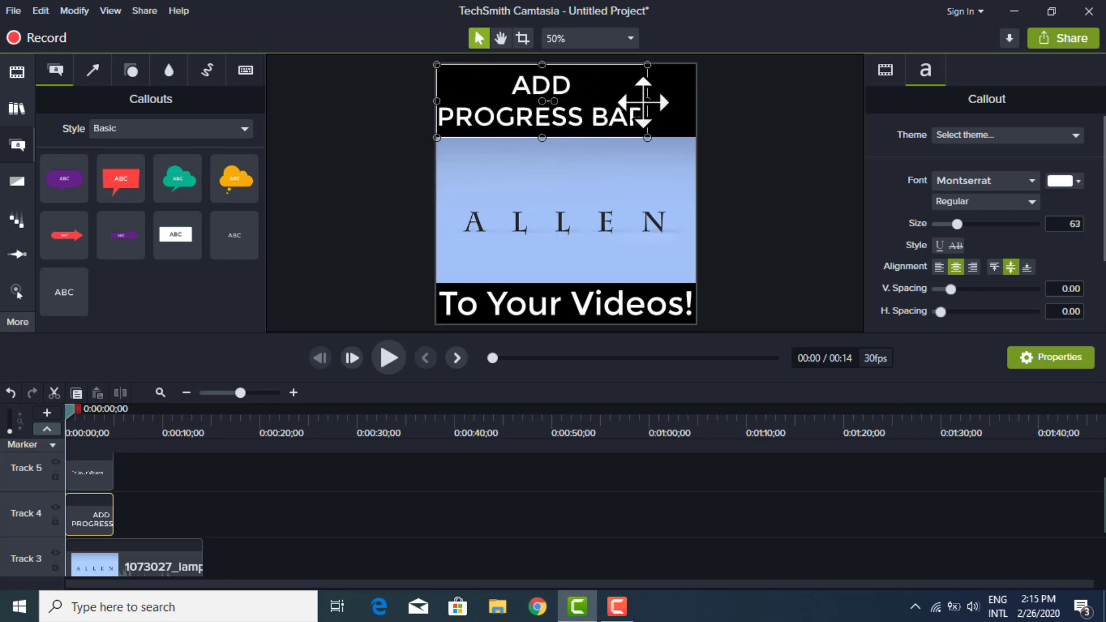
{"action": "left_click_drag", "start_coordinate": [654, 99], "coordinate": [698, 102]}
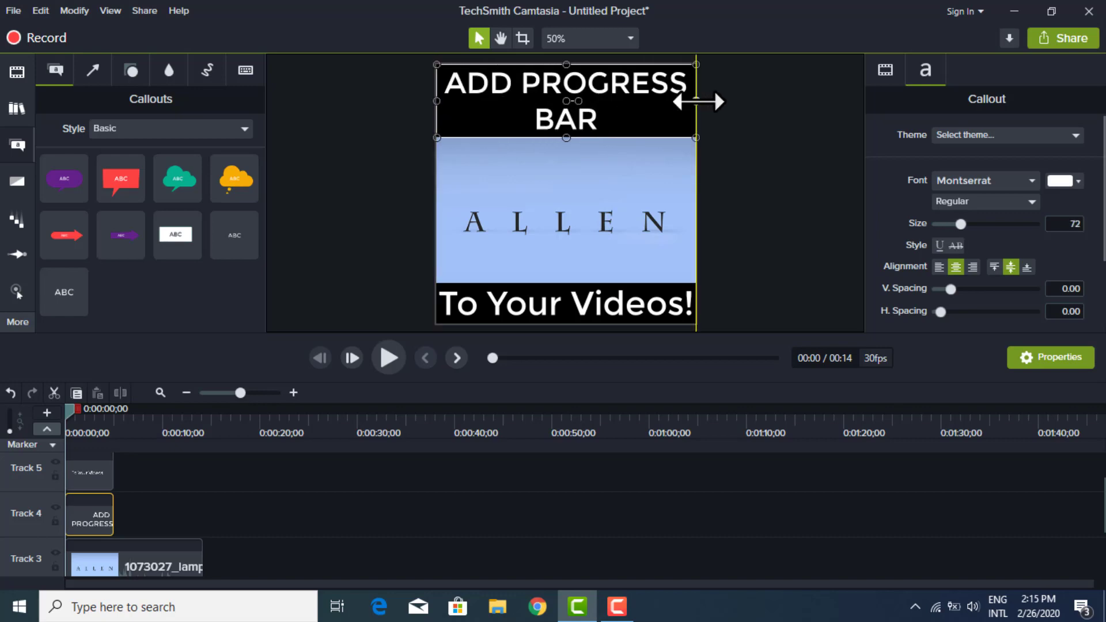
{"action": "double_click", "coordinate": [562, 95]}
{"action": "left_click", "coordinate": [534, 79]}
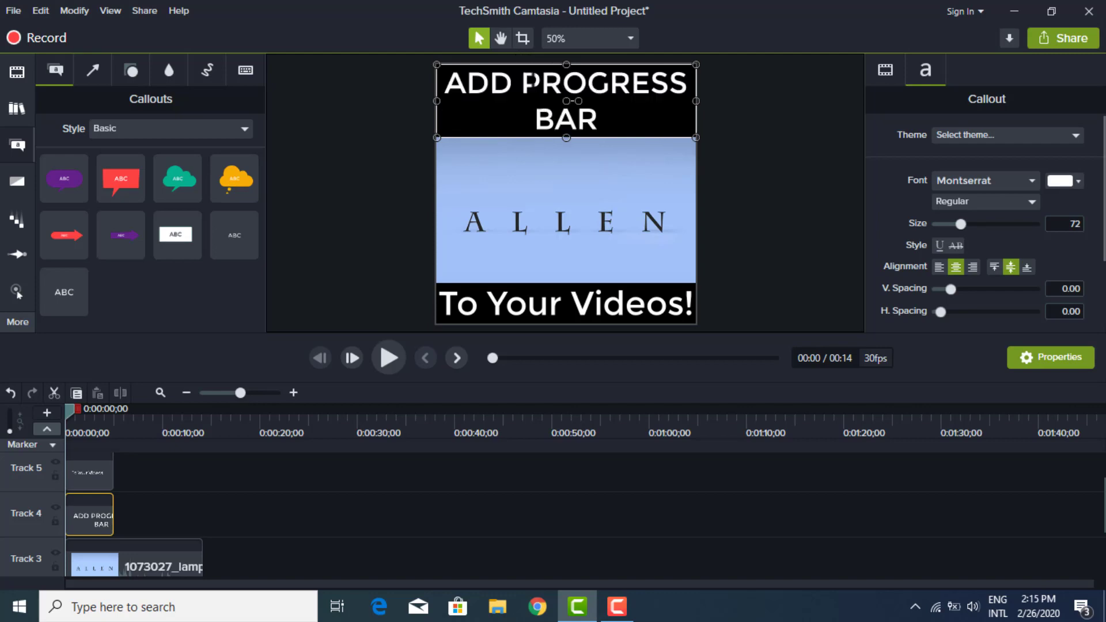
{"action": "key", "text": "Return"}
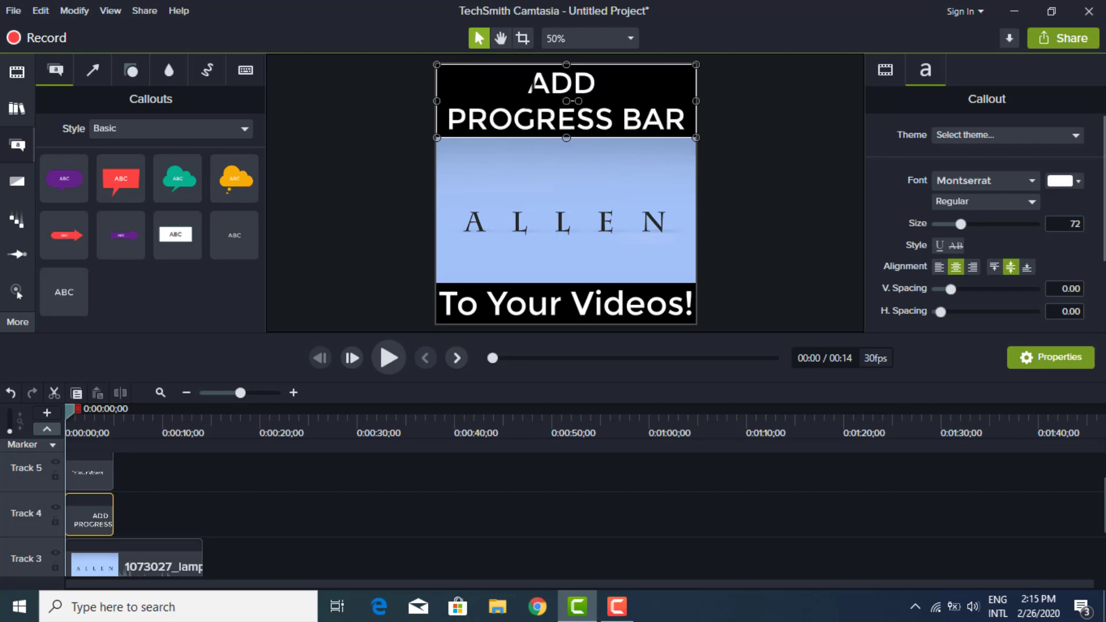
{"action": "left_click", "coordinate": [766, 193]}
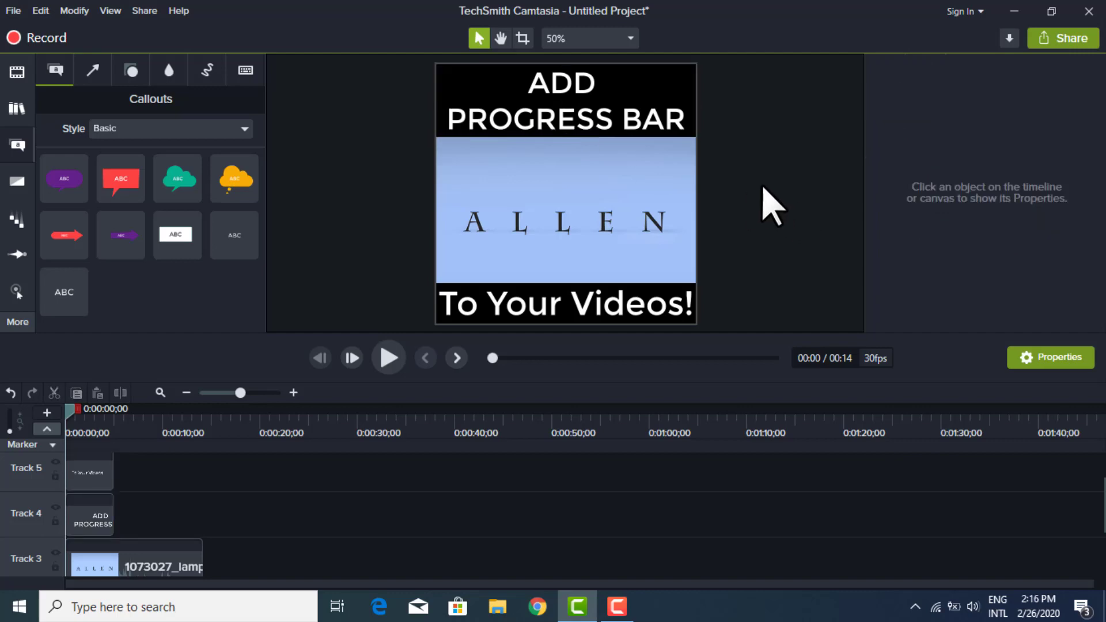
Set the font size of the lower "To Your Videos!" callout to 57
{"action": "left_click", "coordinate": [634, 317]}
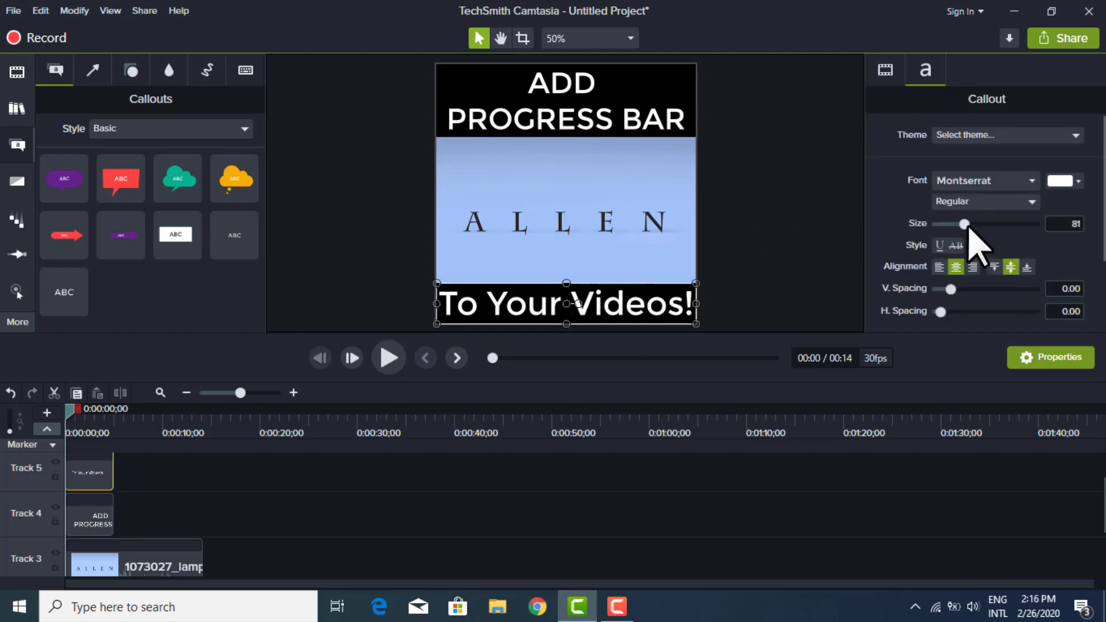
{"action": "double_click", "coordinate": [565, 301]}
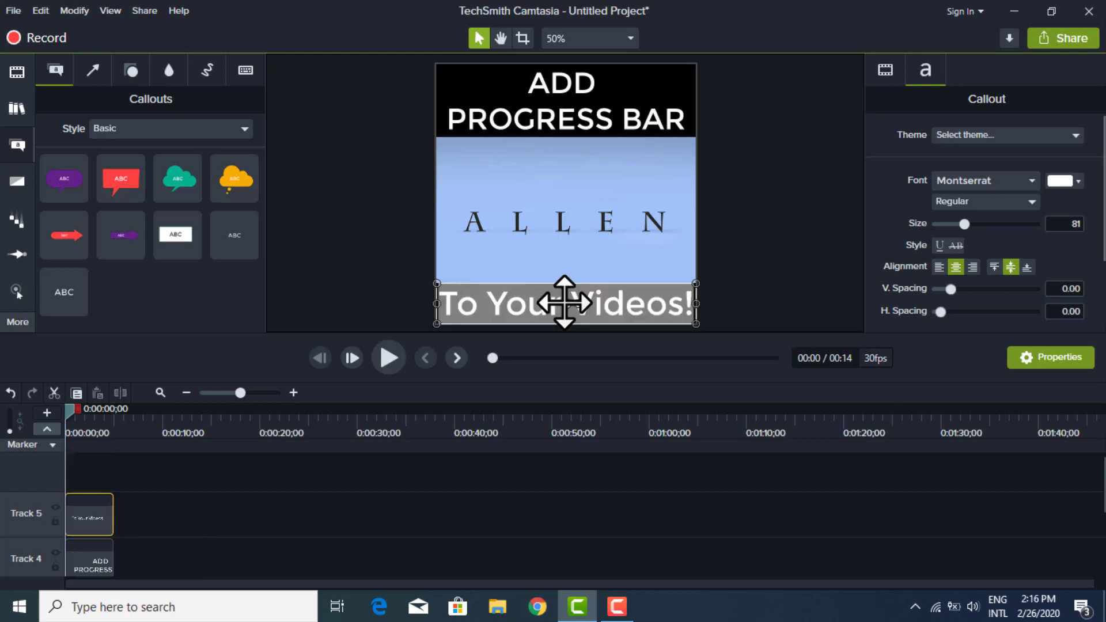
{"action": "left_click_drag", "start_coordinate": [964, 225], "coordinate": [955, 224]}
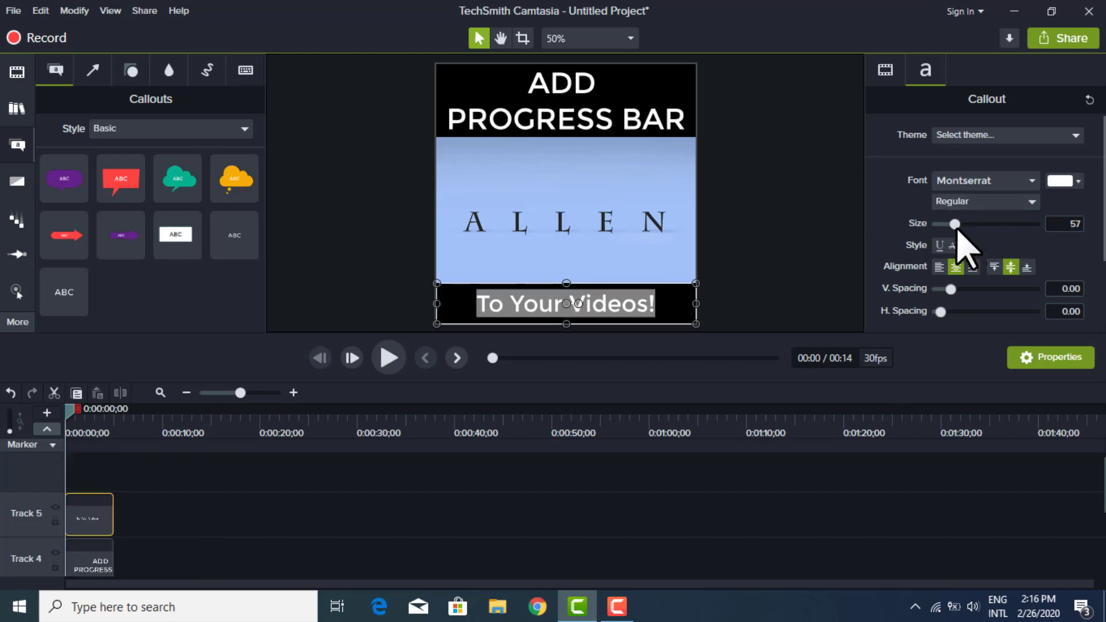
{"action": "left_click", "coordinate": [801, 219]}
Set the font size of the upper "ADD PROGRESS BAR" callout to 54
{"action": "left_click", "coordinate": [555, 116]}
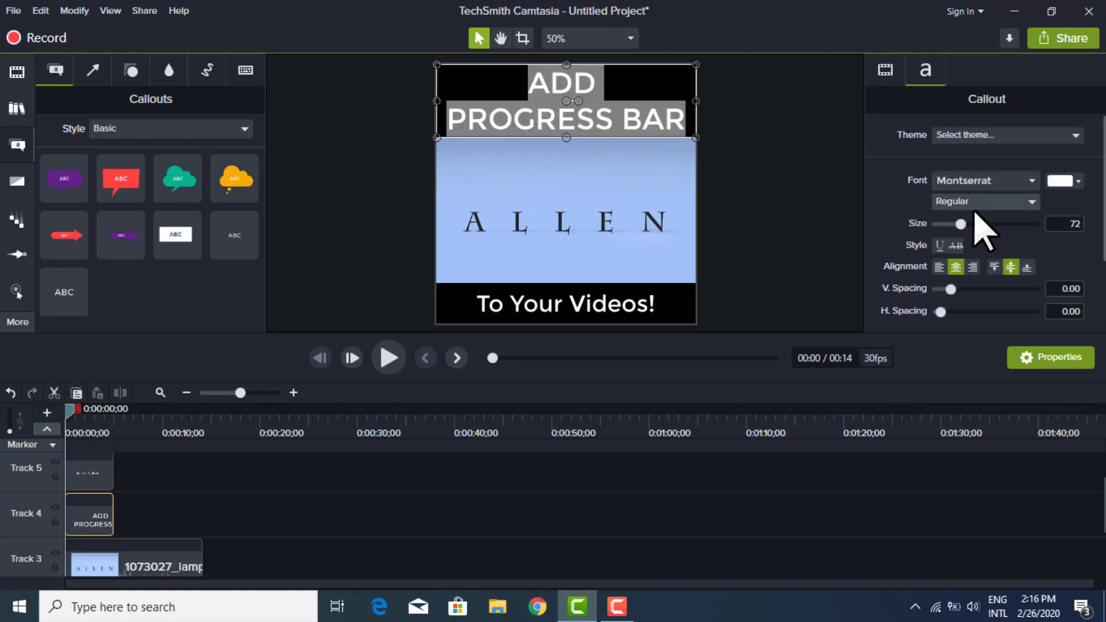
{"action": "left_click_drag", "start_coordinate": [960, 224], "coordinate": [954, 225]}
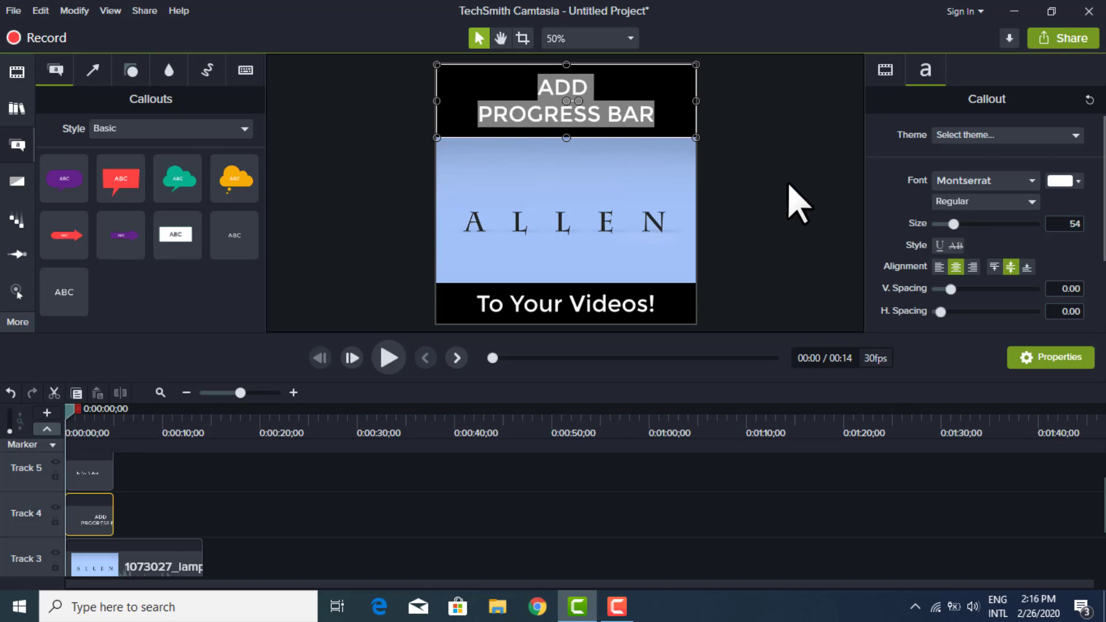
{"action": "left_click", "coordinate": [790, 185]}
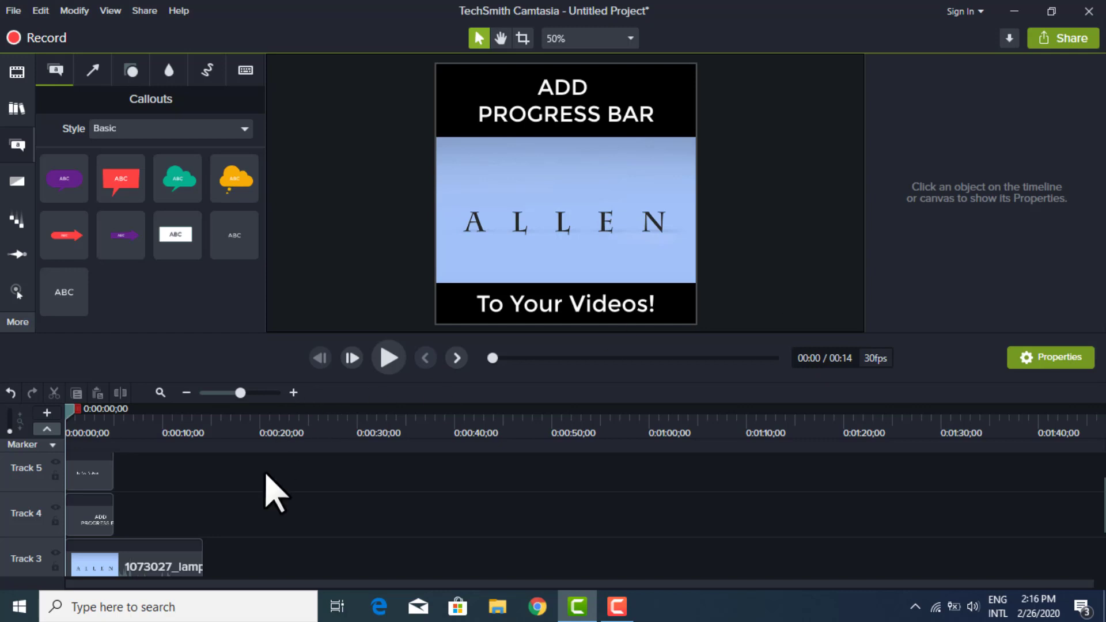
Extend both text clips on Track 4 and Track 5 to the end of the lamp clip
{"action": "left_click", "coordinate": [95, 514]}
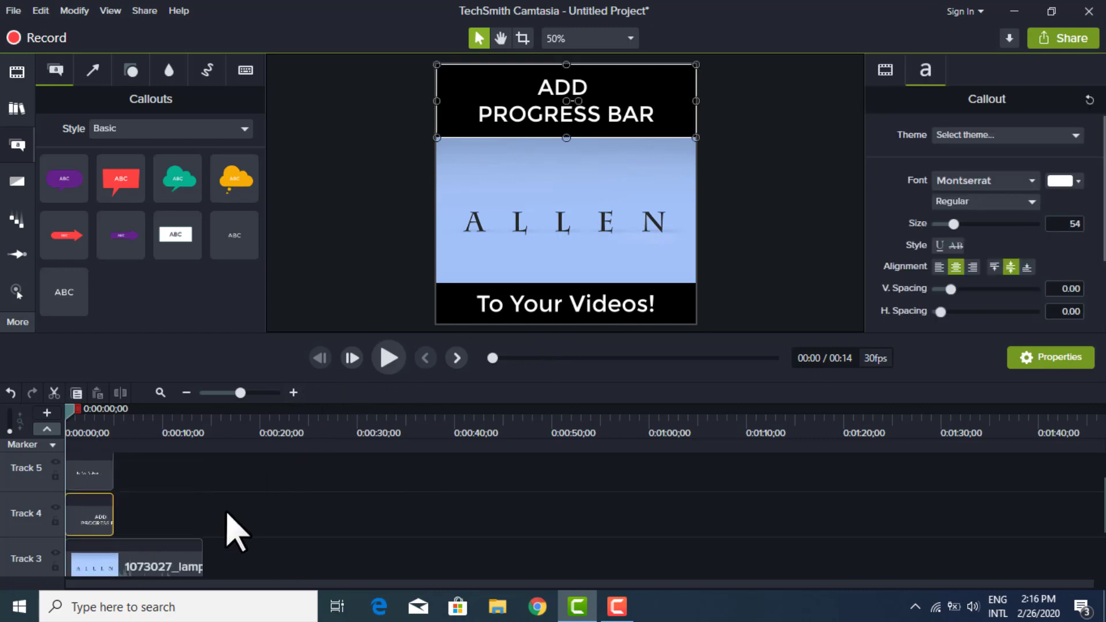
{"action": "left_click_drag", "start_coordinate": [293, 333], "coordinate": [295, 295]}
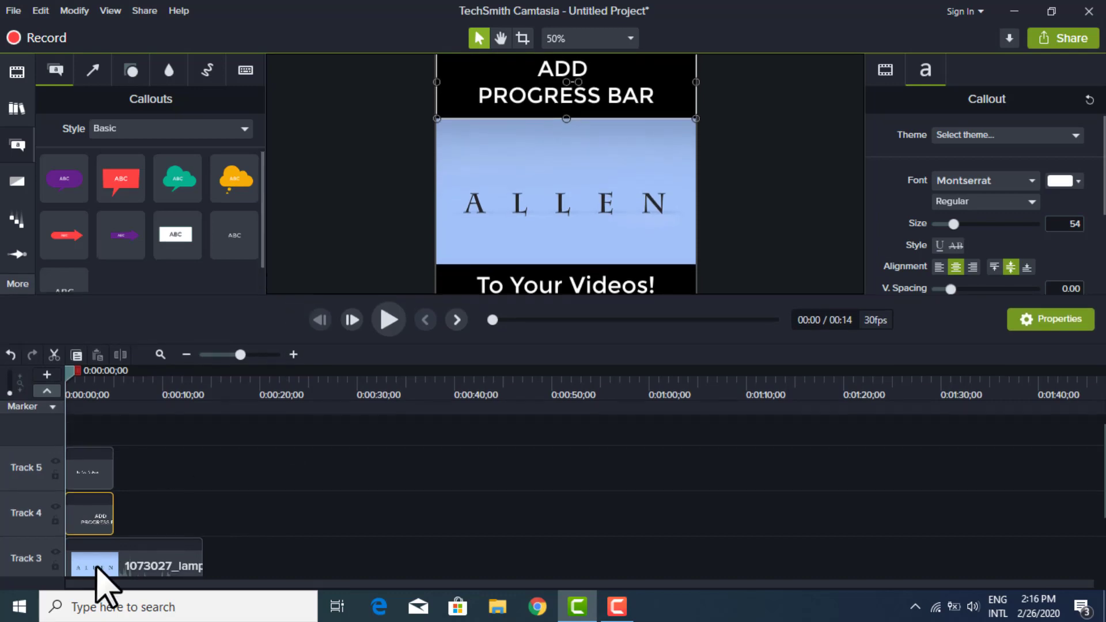
{"action": "left_click_drag", "start_coordinate": [113, 512], "coordinate": [173, 510]}
{"action": "left_click", "coordinate": [95, 478]}
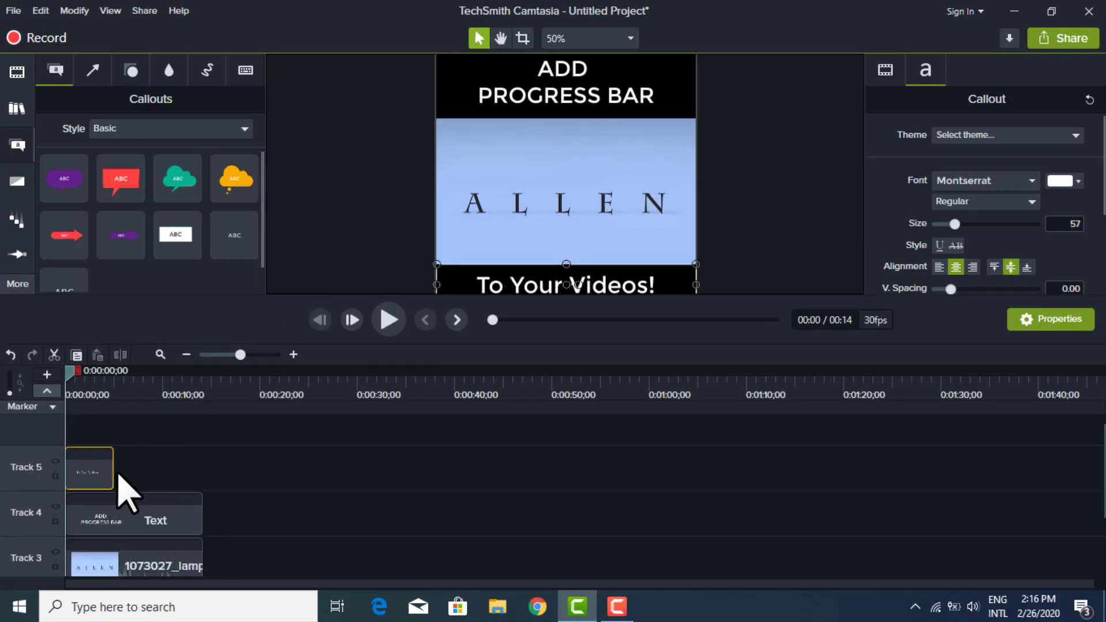
{"action": "left_click_drag", "start_coordinate": [113, 474], "coordinate": [202, 478]}
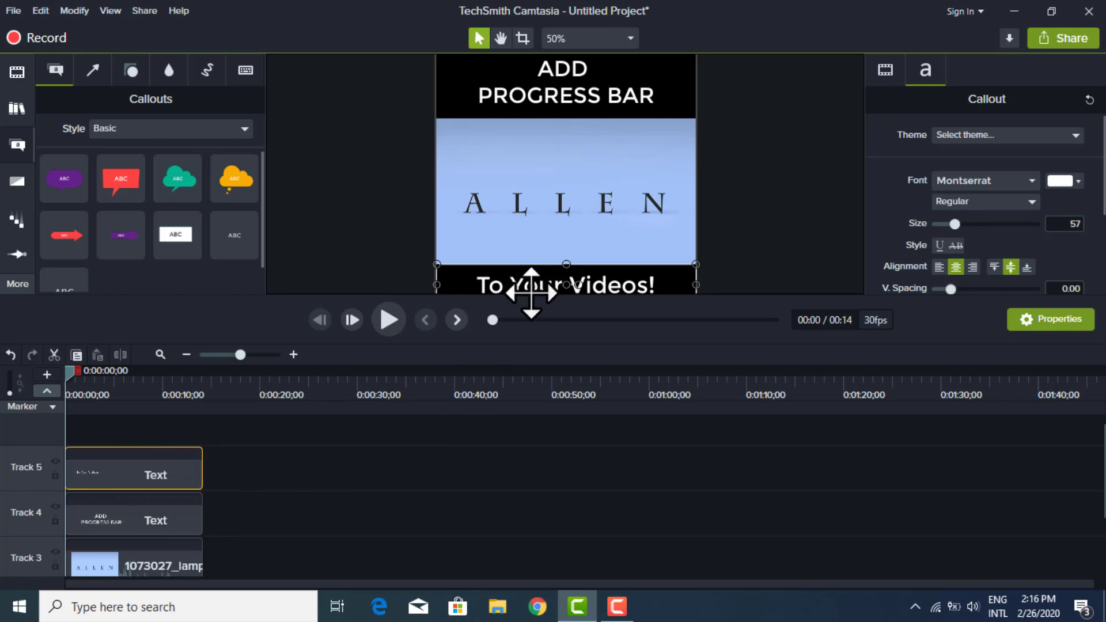
{"action": "left_click_drag", "start_coordinate": [729, 299], "coordinate": [729, 332]}
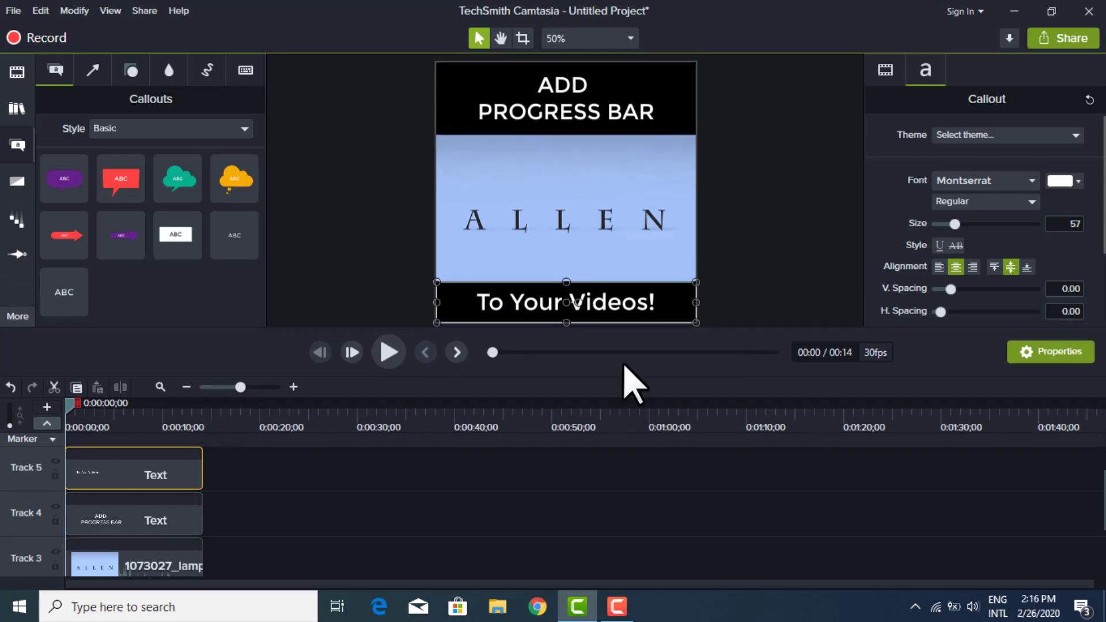
Shorten both text clips to about 3 seconds, preview playback past their end, and return the playhead to the start
{"action": "left_click_drag", "start_coordinate": [202, 474], "coordinate": [93, 474]}
{"action": "left_click", "coordinate": [195, 529]}
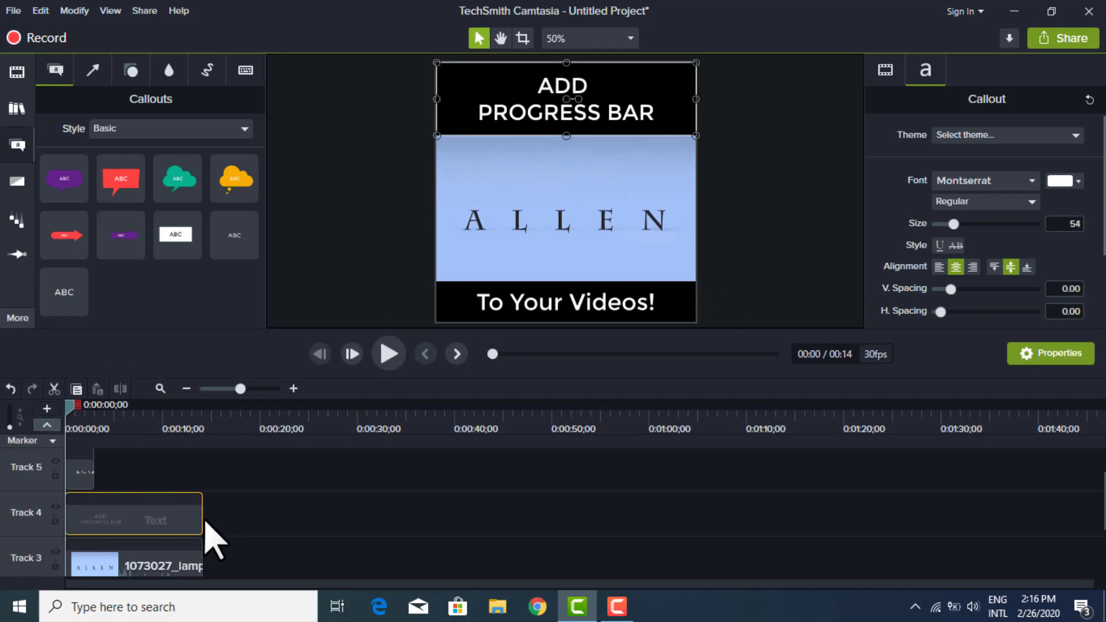
{"action": "left_click_drag", "start_coordinate": [202, 522], "coordinate": [94, 522]}
{"action": "left_click", "coordinate": [390, 354]}
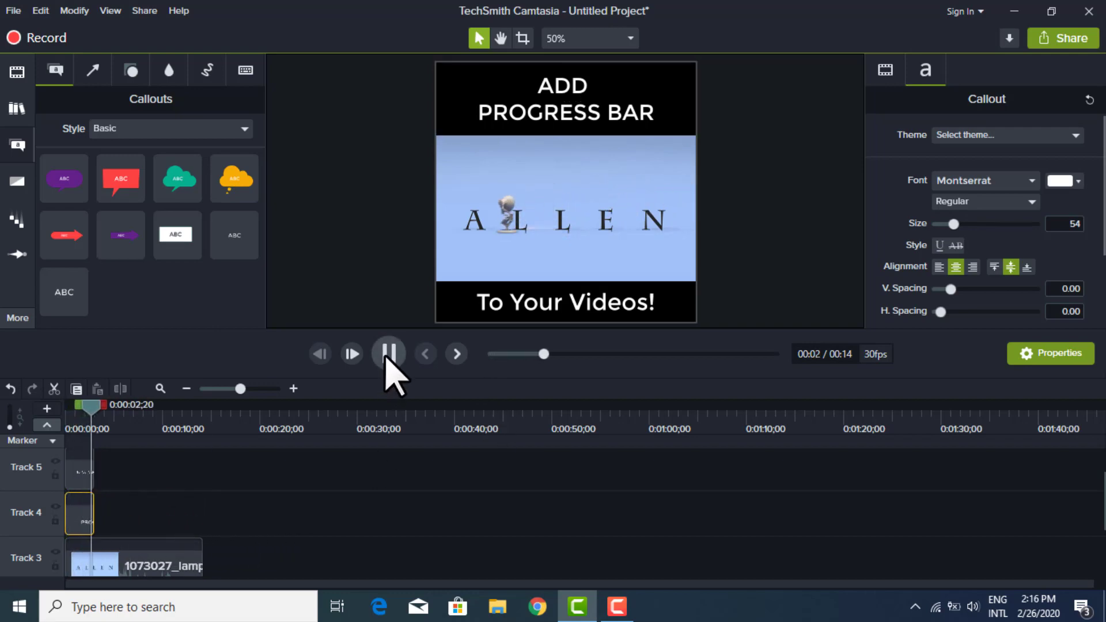
{"action": "left_click", "coordinate": [389, 354]}
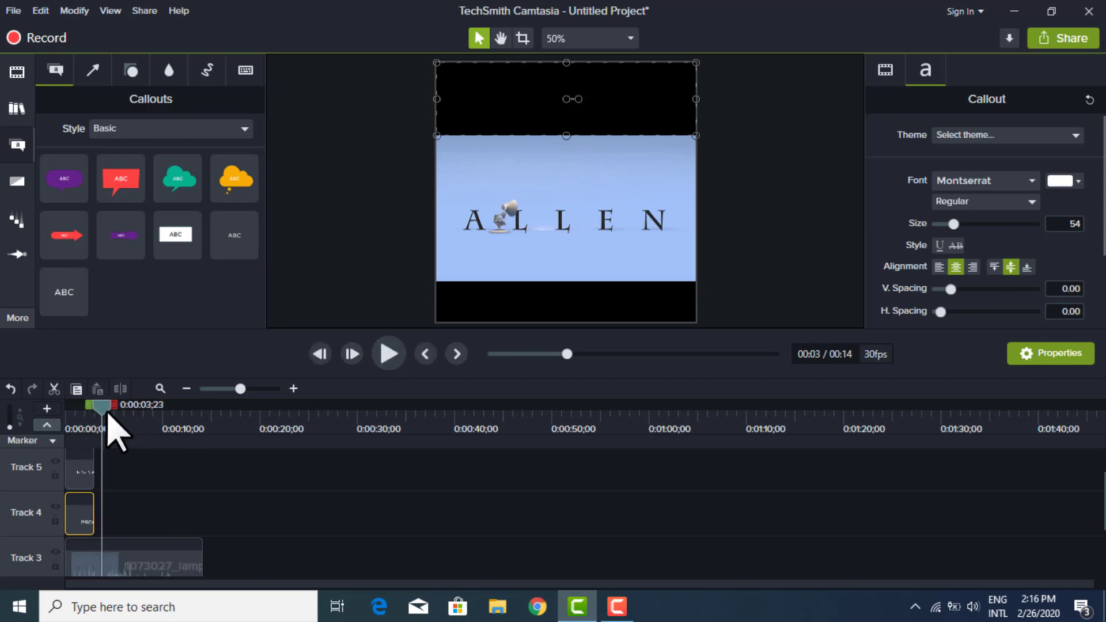
{"action": "left_click_drag", "start_coordinate": [103, 410], "coordinate": [49, 424]}
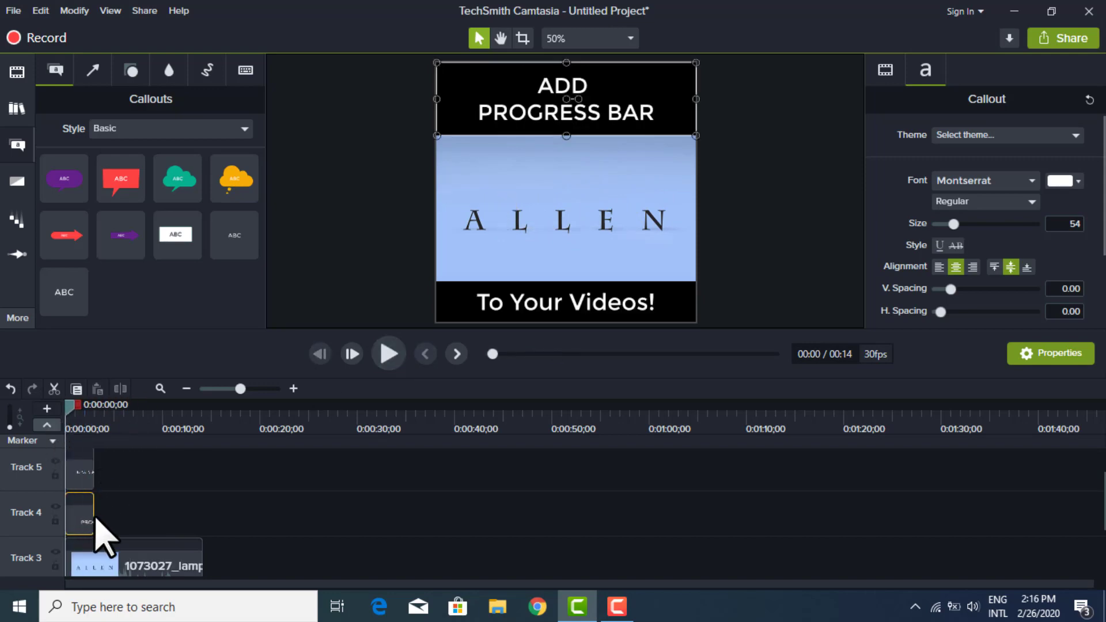
Stretch the Track 4 and Track 5 text clips to match the lamp clip's full duration
{"action": "left_click_drag", "start_coordinate": [94, 518], "coordinate": [202, 513]}
{"action": "left_click", "coordinate": [85, 474]}
{"action": "left_click_drag", "start_coordinate": [92, 473], "coordinate": [203, 482]}
{"action": "left_click", "coordinate": [347, 518]}
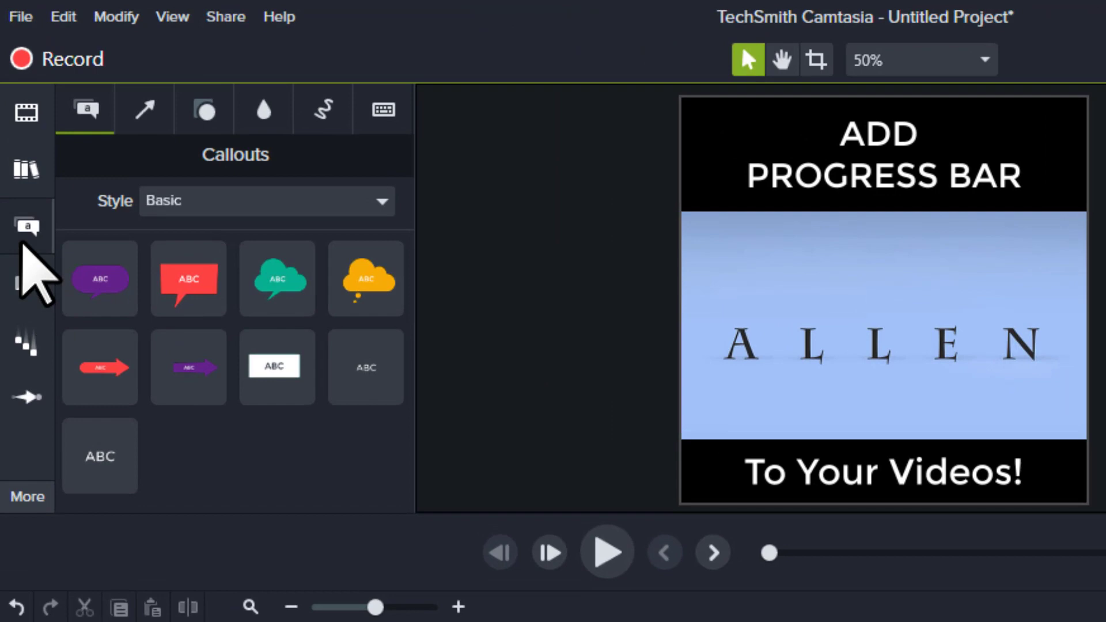
Add a Basic-style black rectangle and shape it into a thin full-width strip along the lamp clip's lower edge
{"action": "left_click", "coordinate": [23, 241]}
{"action": "left_click", "coordinate": [24, 240]}
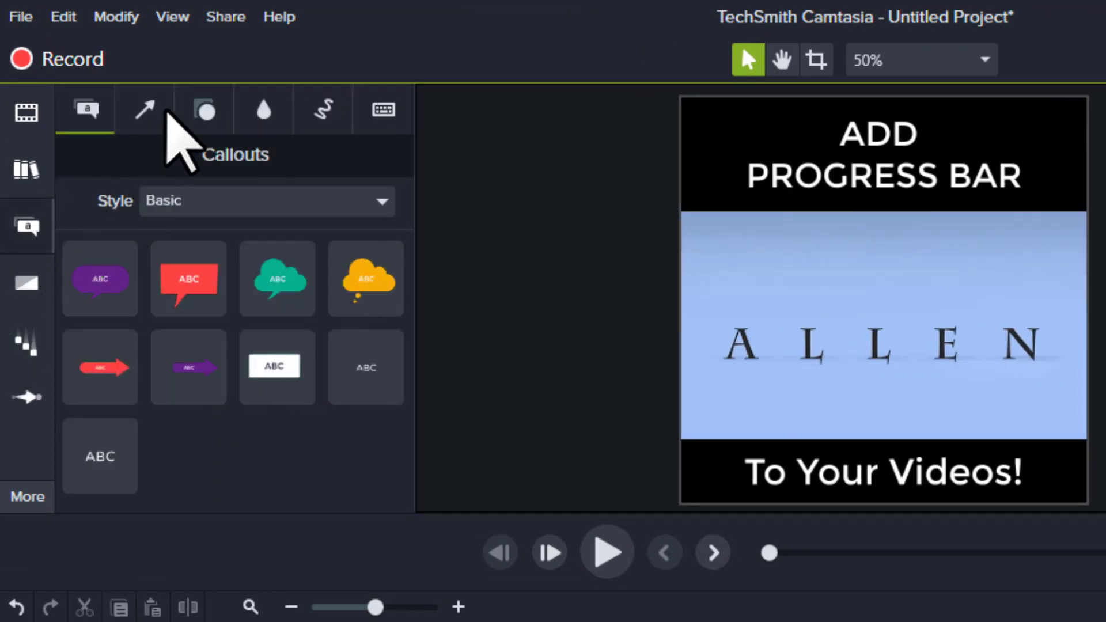
{"action": "left_click", "coordinate": [211, 109]}
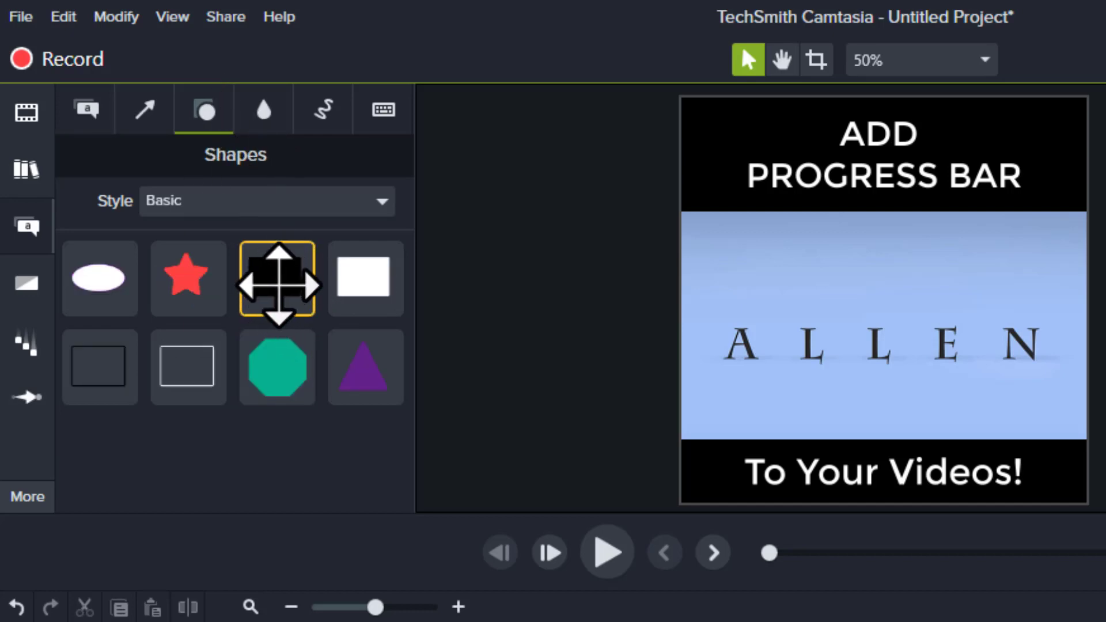
{"action": "left_click_drag", "start_coordinate": [278, 285], "coordinate": [759, 392]}
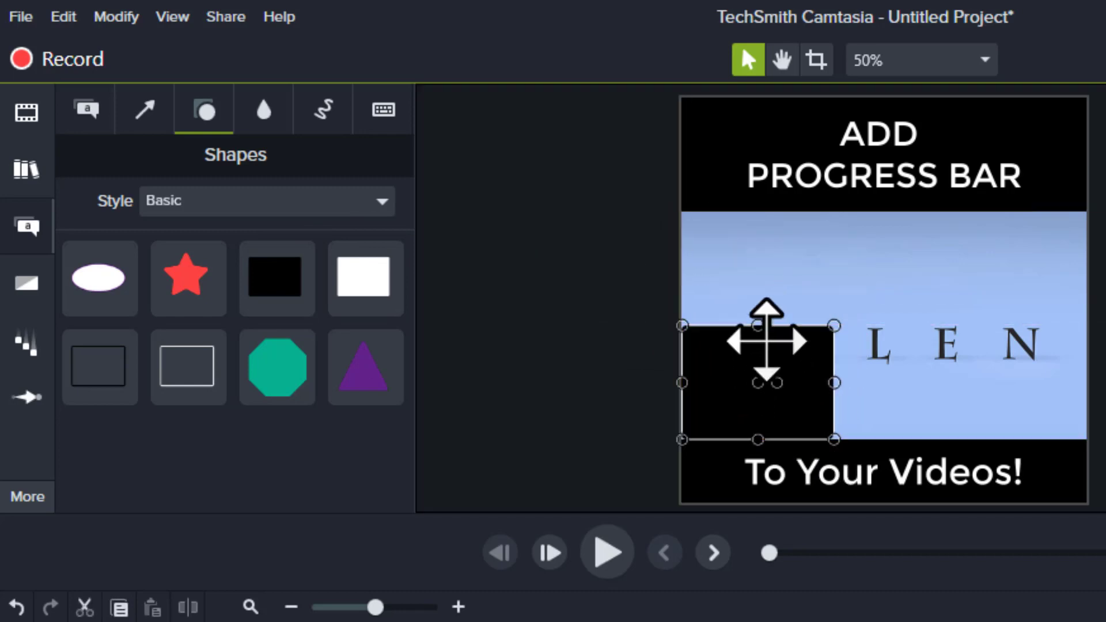
{"action": "left_click_drag", "start_coordinate": [759, 326], "coordinate": [998, 399]}
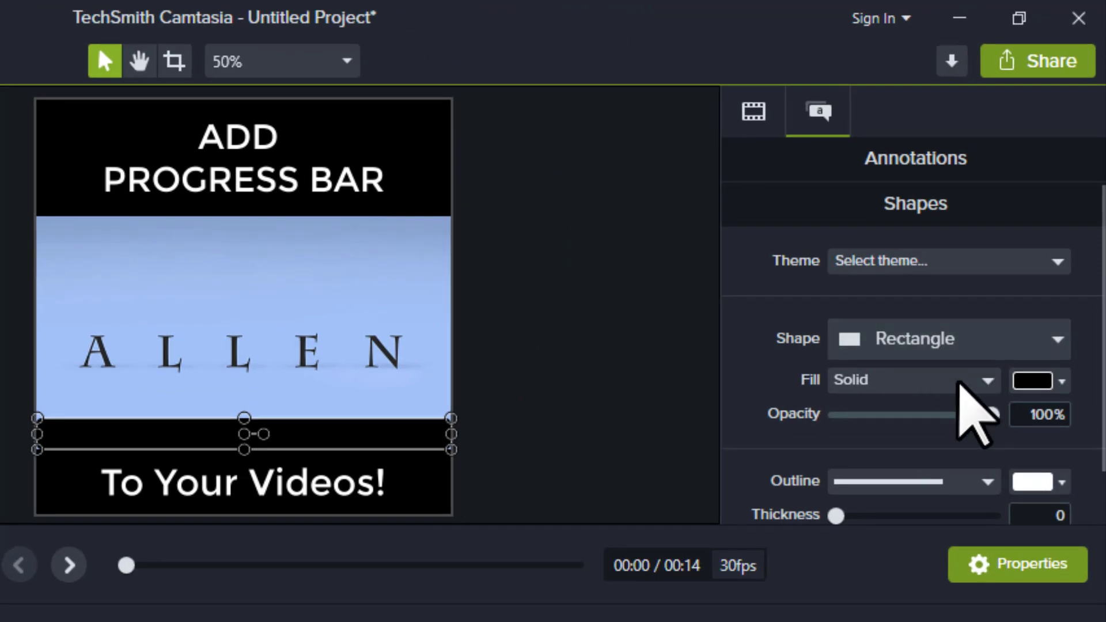
Change the rectangle strip's solid fill to pure red, #FF0000
{"action": "left_click", "coordinate": [1062, 381]}
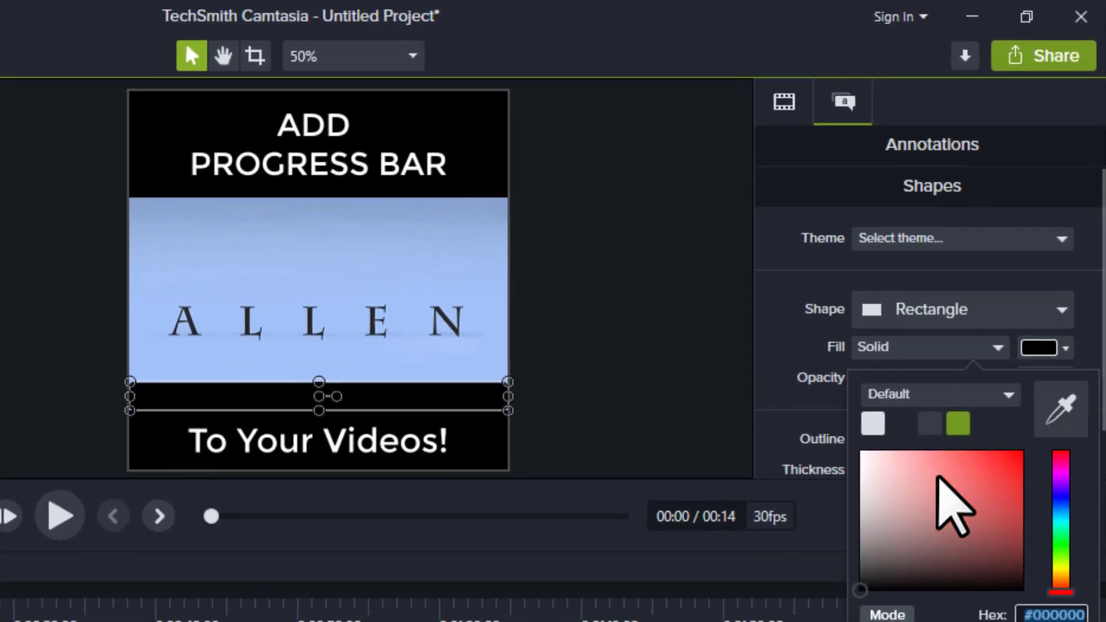
{"action": "left_click", "coordinate": [930, 506]}
{"action": "left_click_drag", "start_coordinate": [935, 507], "coordinate": [1033, 455]}
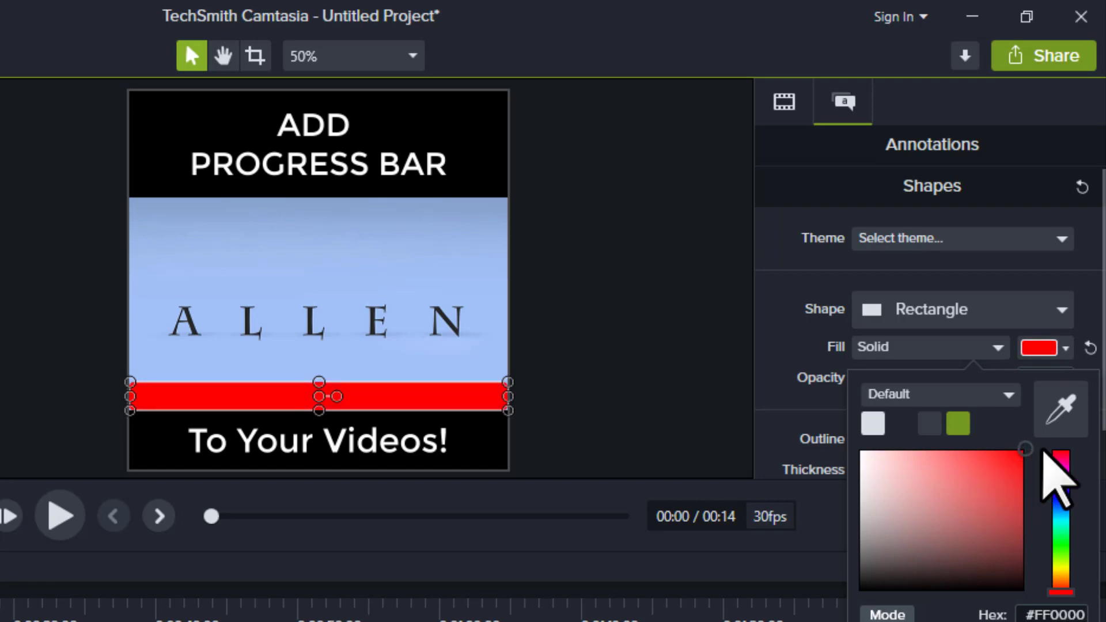
{"action": "left_click", "coordinate": [702, 392]}
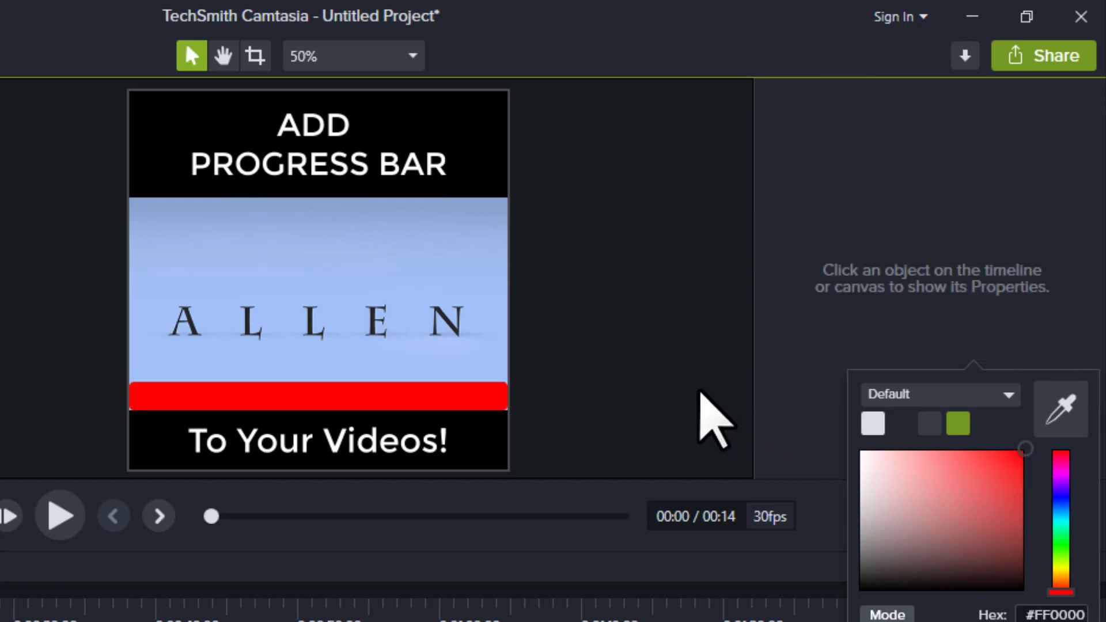
Extend the red bar slightly past both side edges of the canvas
{"action": "left_click", "coordinate": [399, 405]}
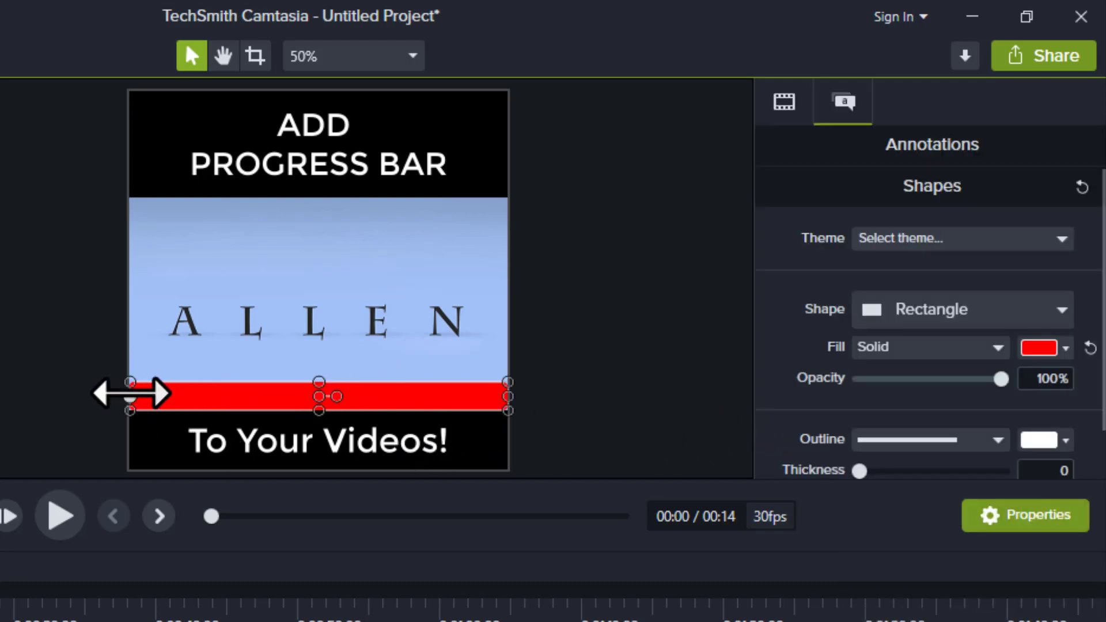
{"action": "left_click_drag", "start_coordinate": [130, 396], "coordinate": [108, 396]}
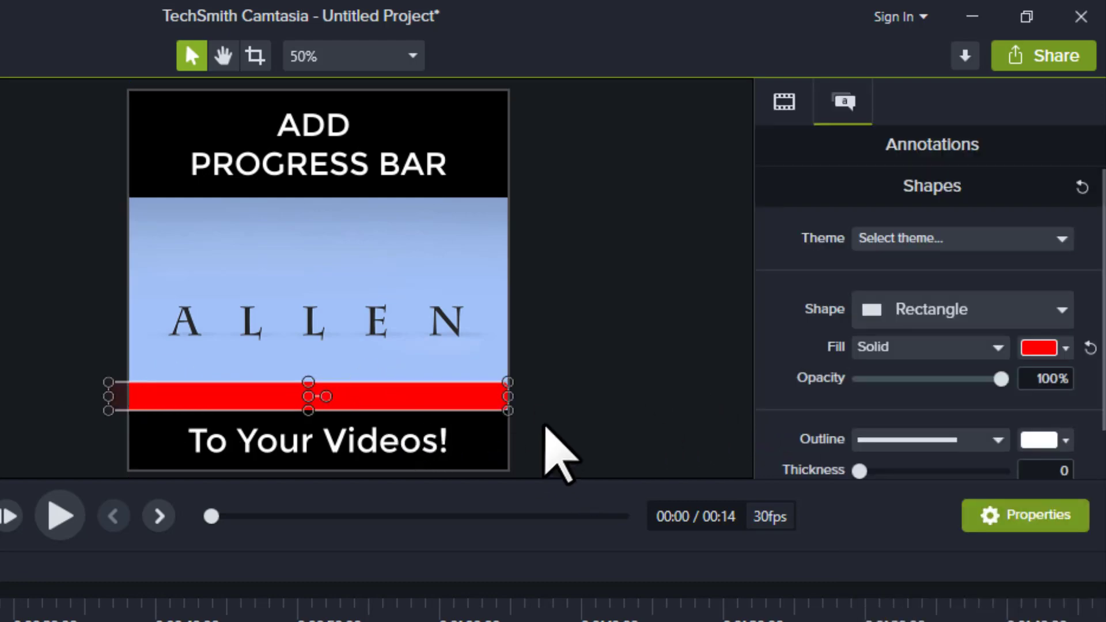
{"action": "left_click_drag", "start_coordinate": [507, 397], "coordinate": [529, 396]}
{"action": "left_click", "coordinate": [630, 419]}
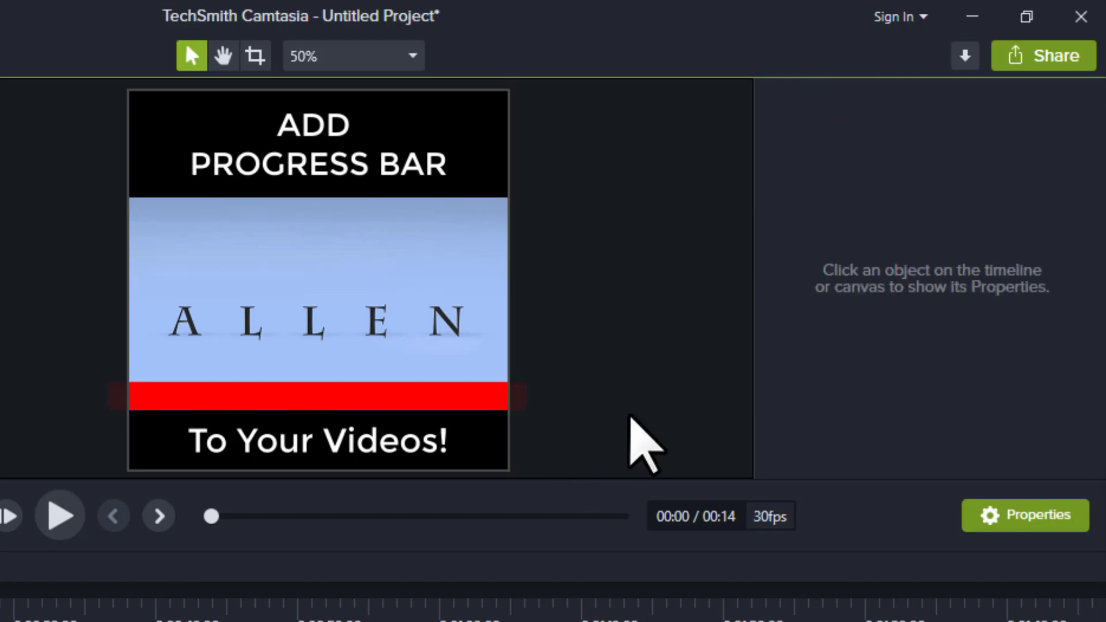
Make the red bar slimmer by lowering its upper edge, keeping its lower edge against the bottom title band
{"action": "left_click", "coordinate": [337, 397]}
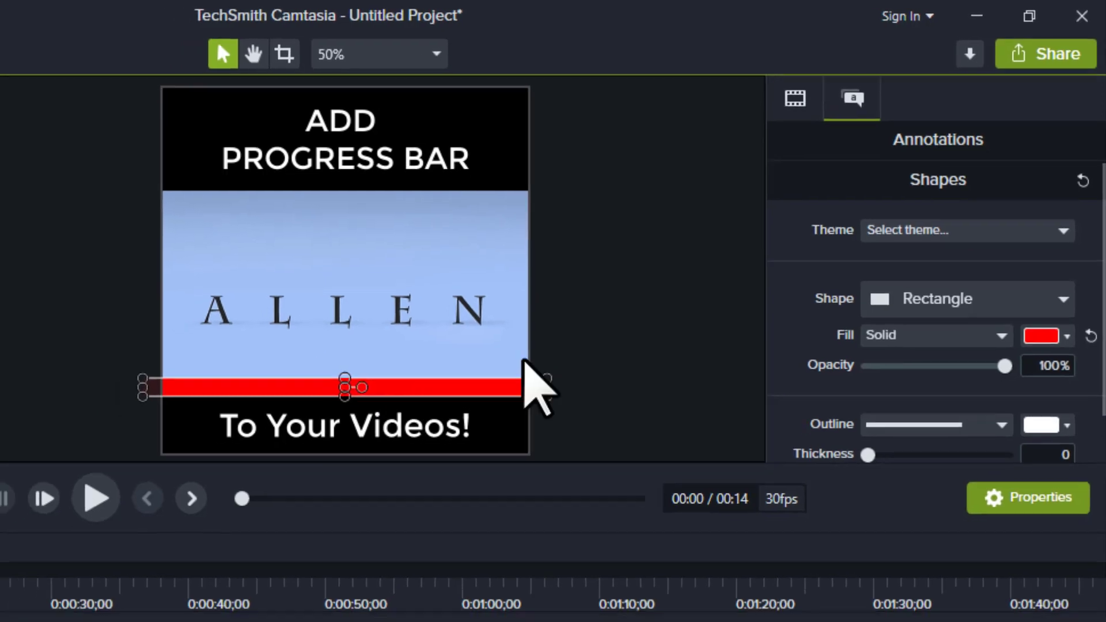
{"action": "left_click", "coordinate": [652, 378]}
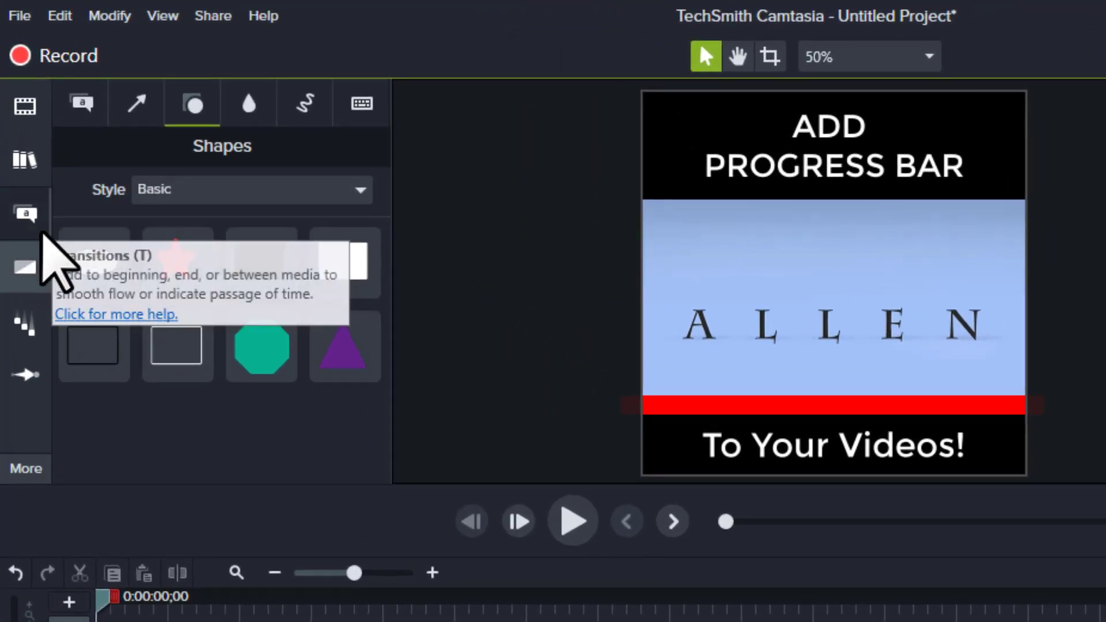
{"action": "left_click", "coordinate": [832, 405]}
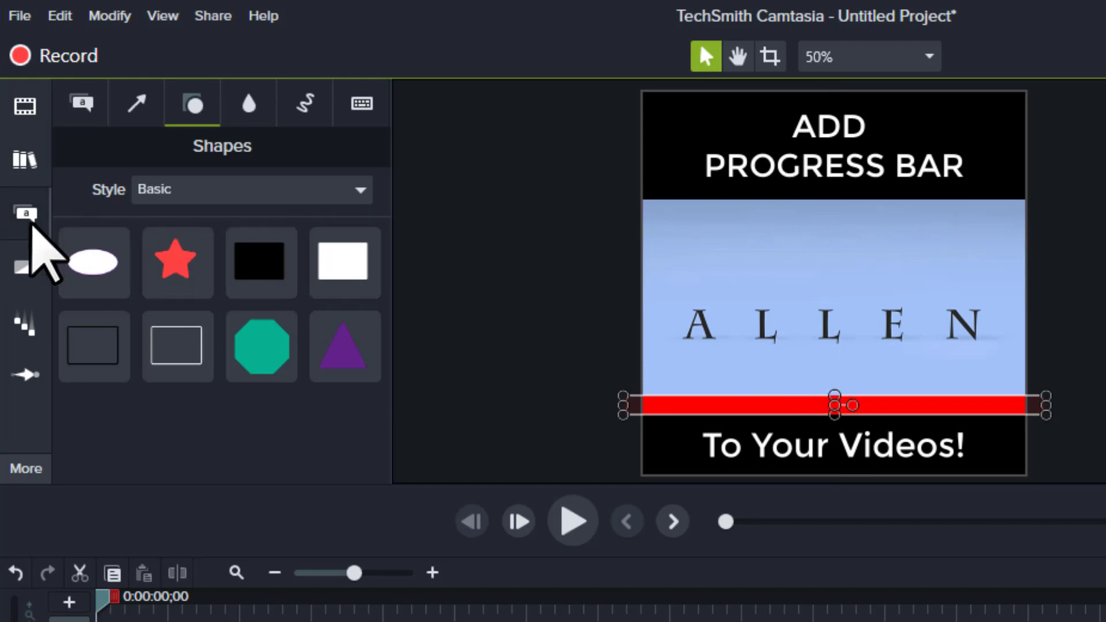
Apply the Slide right transition to the red bar's clip on Track 6
{"action": "left_click", "coordinate": [18, 265]}
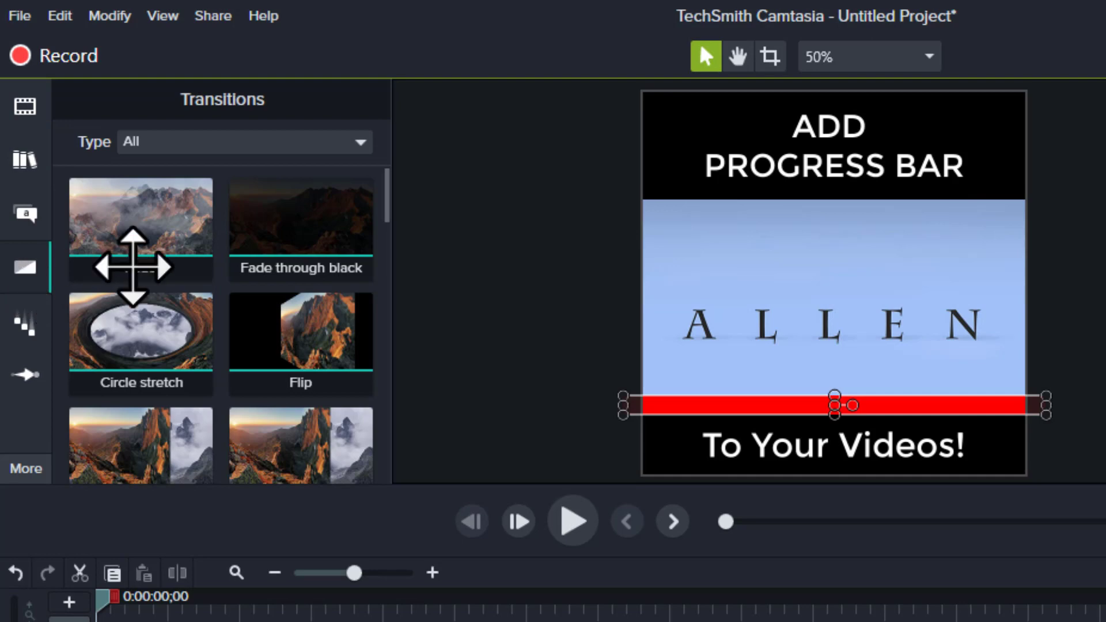
{"action": "scroll", "coordinate": [250, 275], "scroll_direction": "down", "scroll_amount": 1}
{"action": "scroll", "coordinate": [250, 275], "scroll_direction": "down", "scroll_amount": 5}
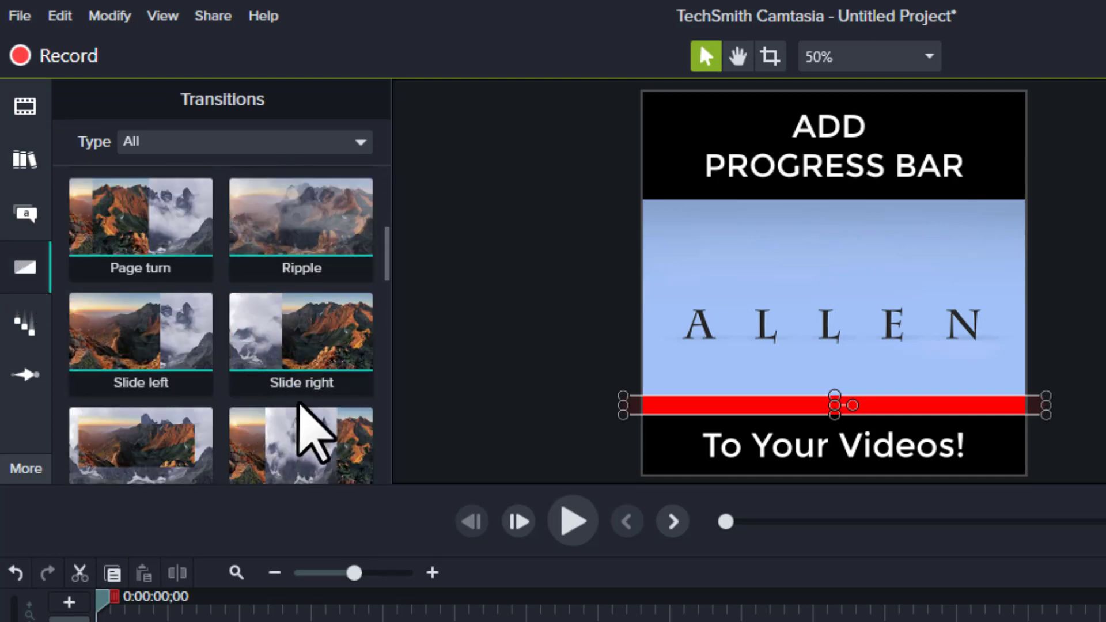
{"action": "mouse_move", "coordinate": [332, 398]}
{"action": "left_mouse_down"}
{"action": "mouse_move", "coordinate": [321, 383]}
{"action": "mouse_move", "coordinate": [400, 617]}
{"action": "left_mouse_up"}
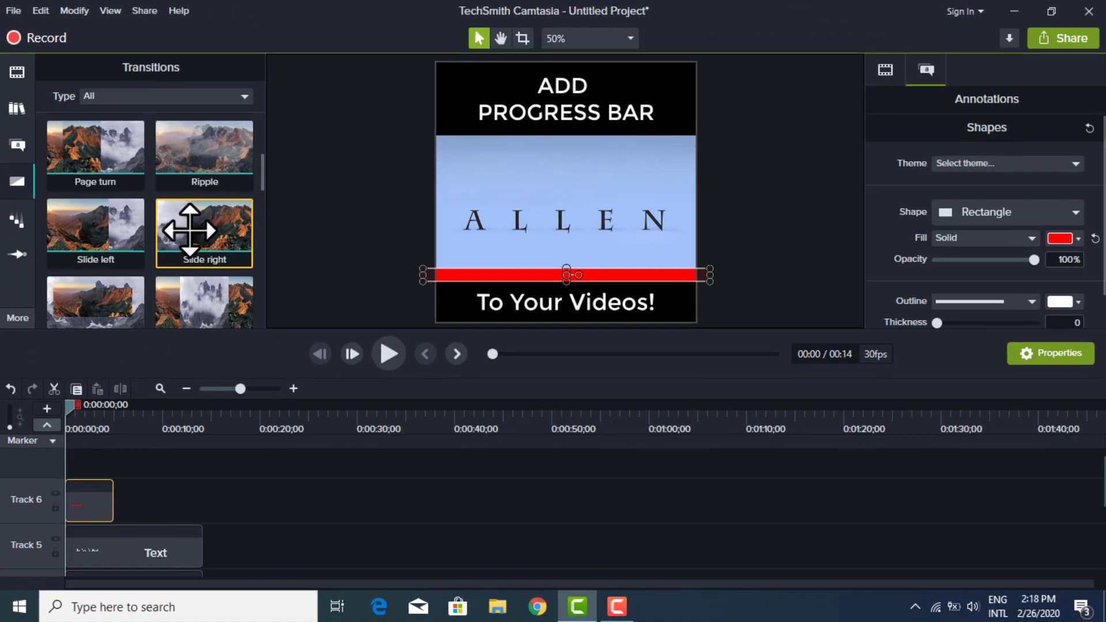
{"action": "left_click_drag", "start_coordinate": [190, 230], "coordinate": [88, 508]}
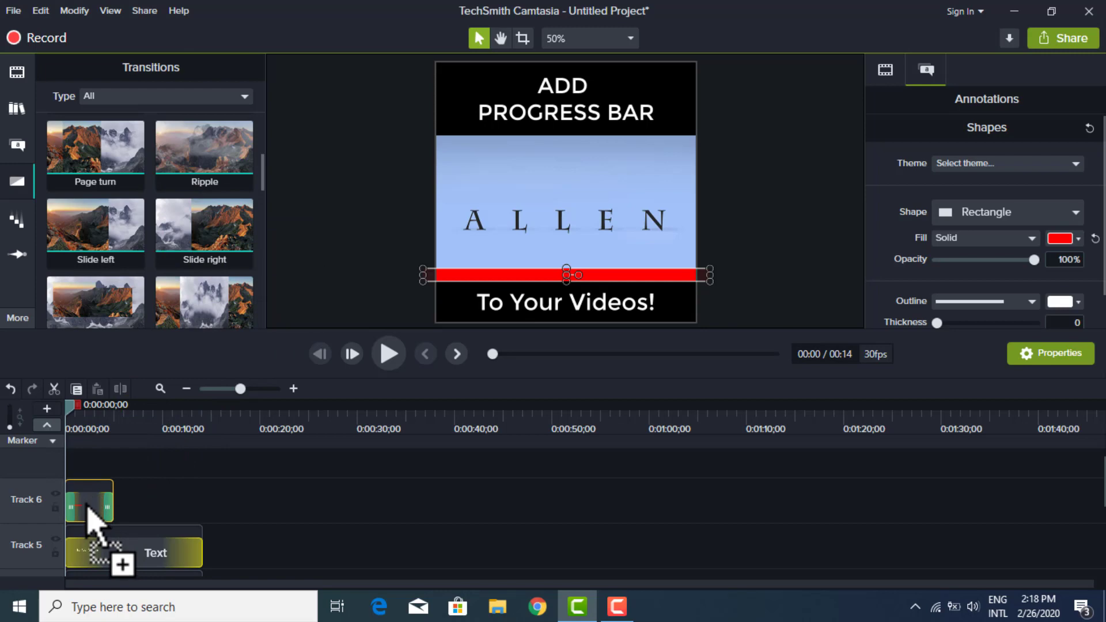
{"action": "left_click_drag", "start_coordinate": [88, 509], "coordinate": [90, 510]}
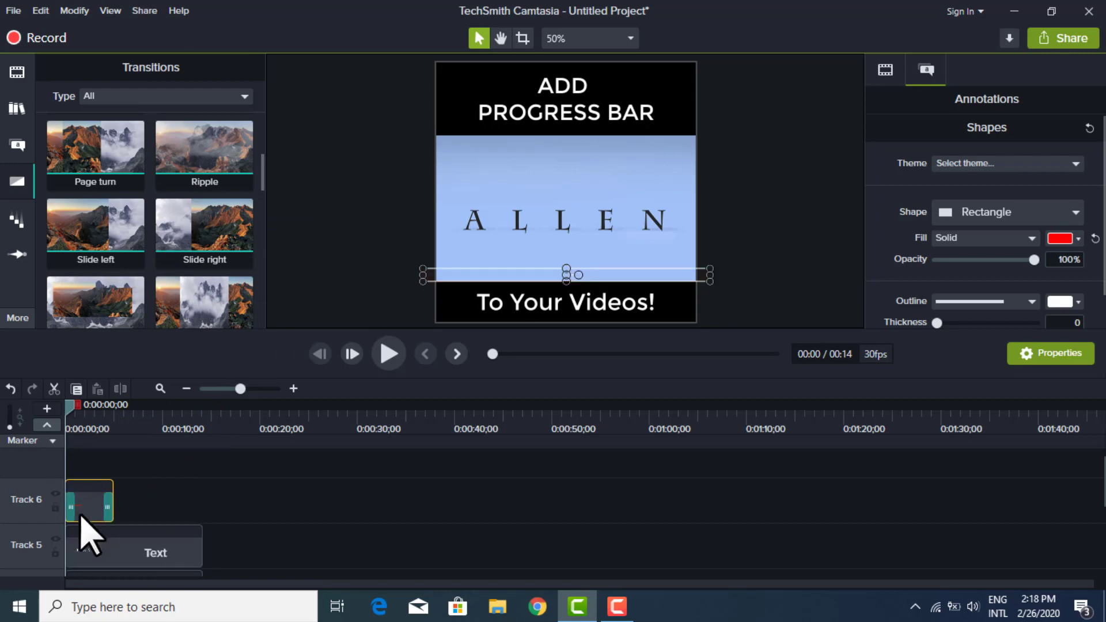
Extend the red bar's clip to end with the text clip on Track 5, and delete its end transition
{"action": "left_click_drag", "start_coordinate": [112, 508], "coordinate": [201, 511]}
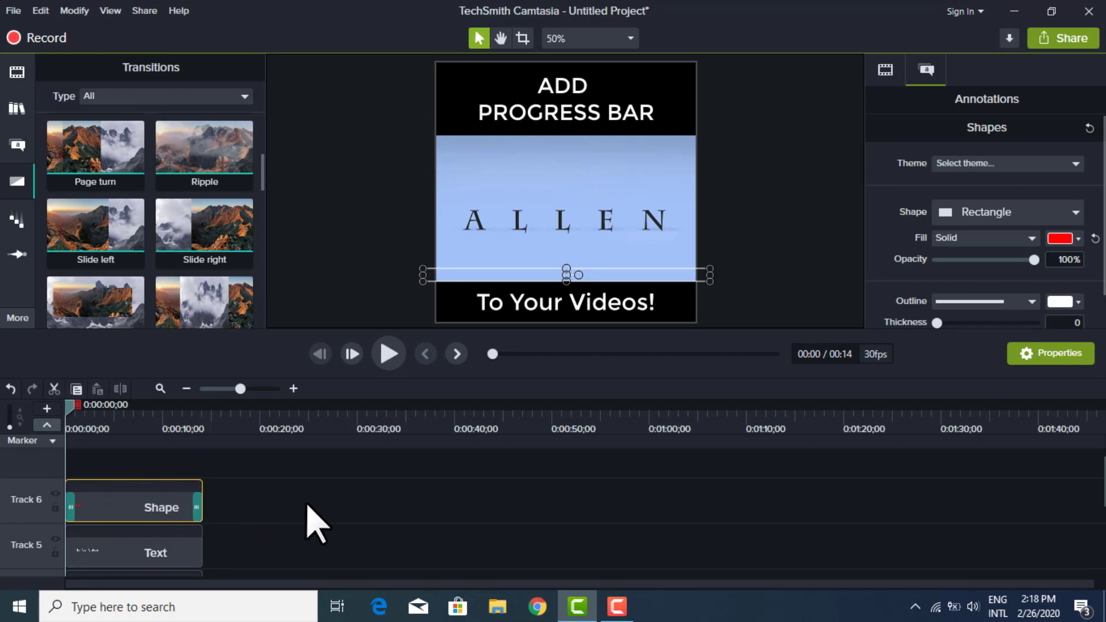
{"action": "left_click", "coordinate": [198, 508]}
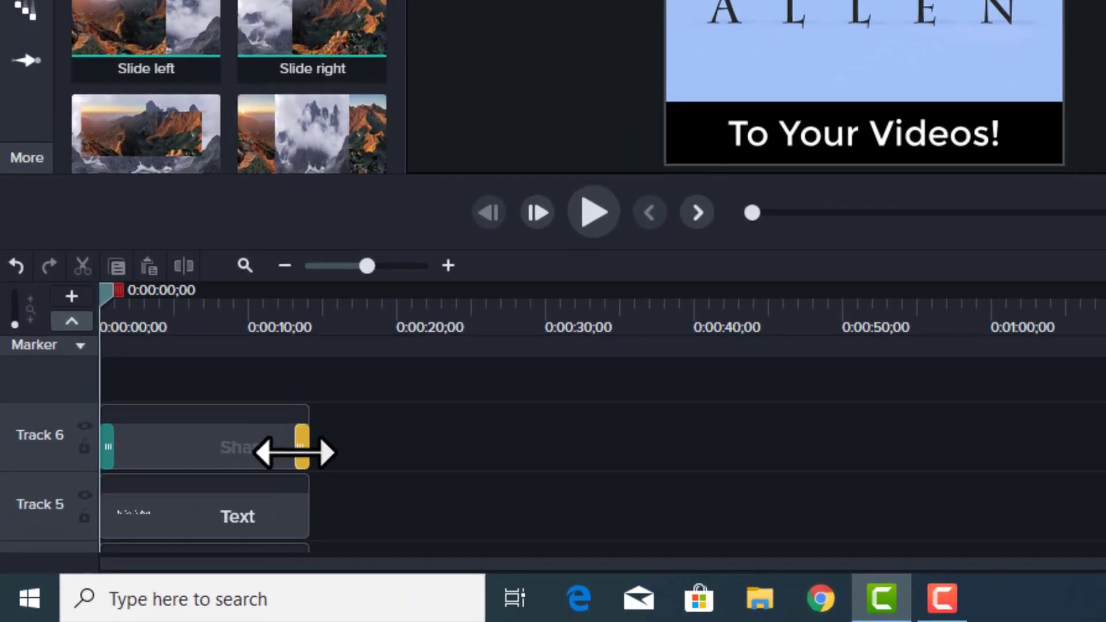
{"action": "key", "text": "Delete"}
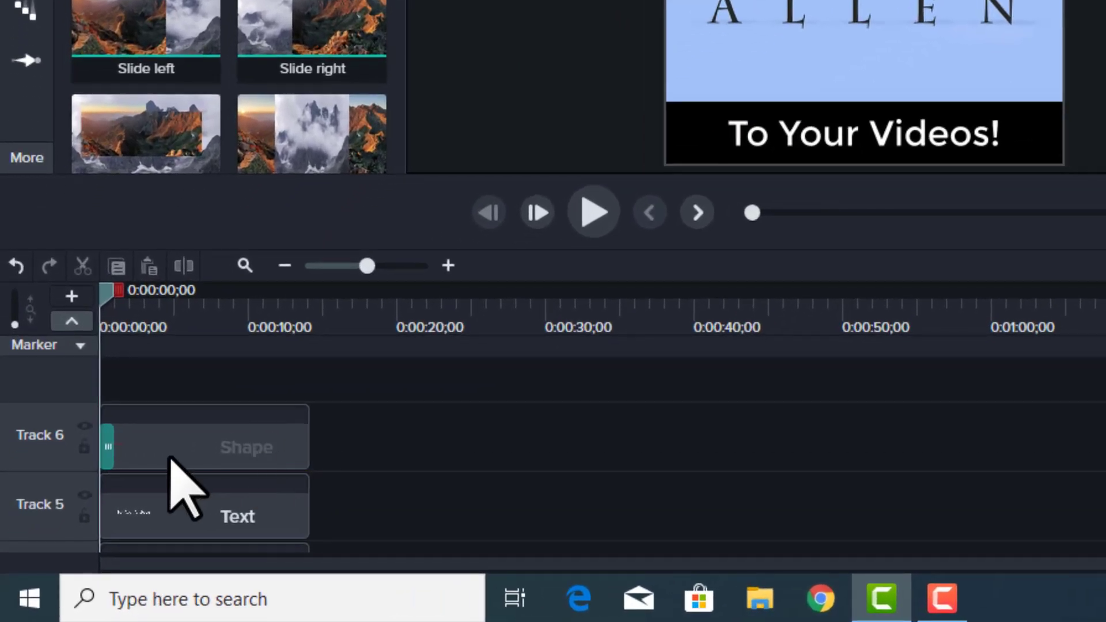
Lengthen the red bar's opening transition so it spans the entire clip on Track 6
{"action": "left_click", "coordinate": [107, 449]}
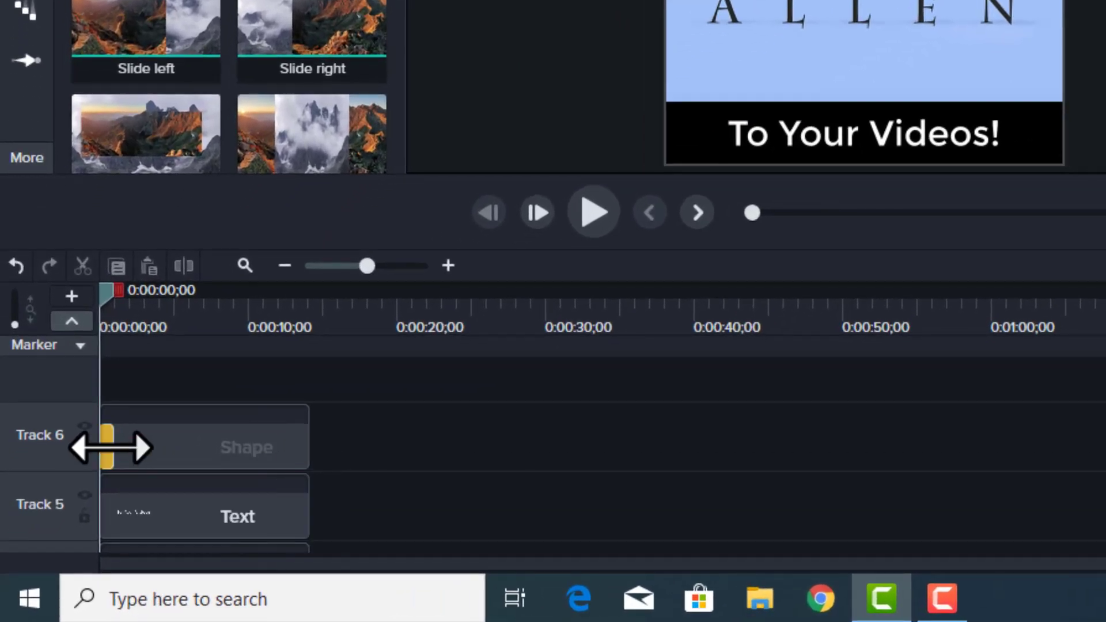
{"action": "left_click", "coordinate": [148, 373]}
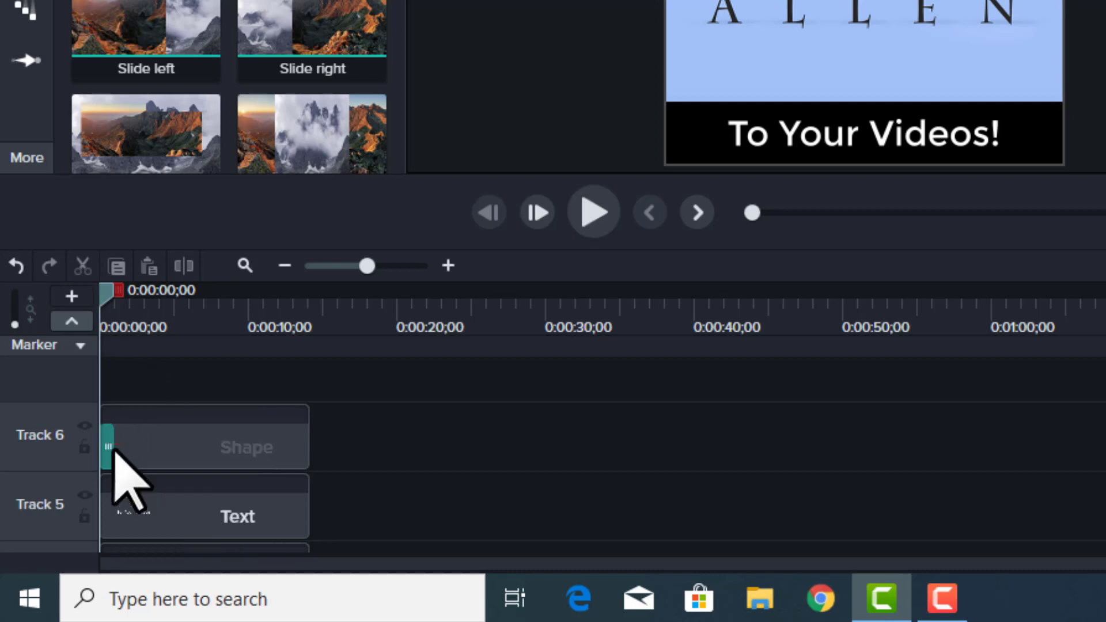
{"action": "left_click_drag", "start_coordinate": [112, 449], "coordinate": [346, 459]}
{"action": "left_click", "coordinate": [455, 459]}
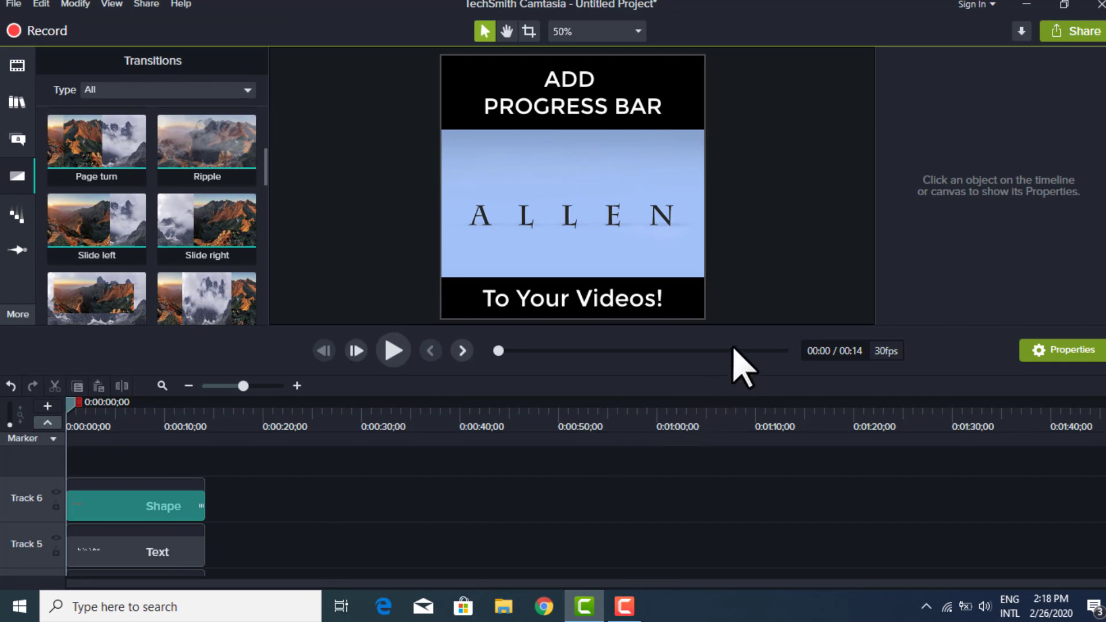
Play the whole video in an enlarged preview to check the progress bar, and restore the timeline's size
{"action": "left_click_drag", "start_coordinate": [734, 327], "coordinate": [719, 427]}
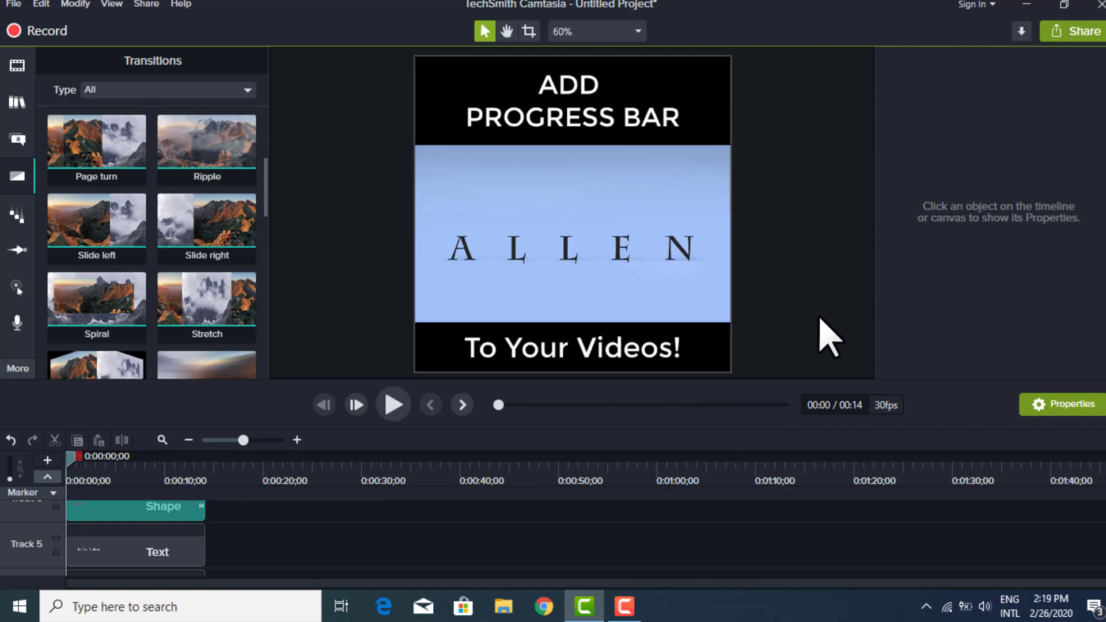
{"action": "left_click", "coordinate": [394, 405]}
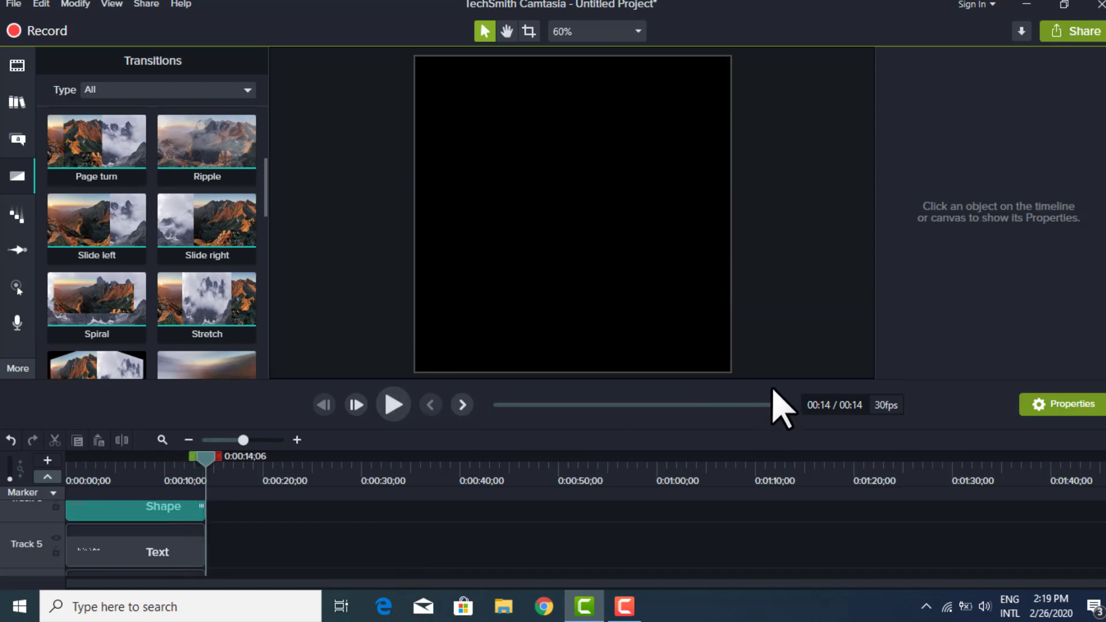
{"action": "scroll", "coordinate": [775, 372], "scroll_direction": "down", "scroll_amount": 5}
{"action": "left_click_drag", "start_coordinate": [745, 381], "coordinate": [737, 271]}
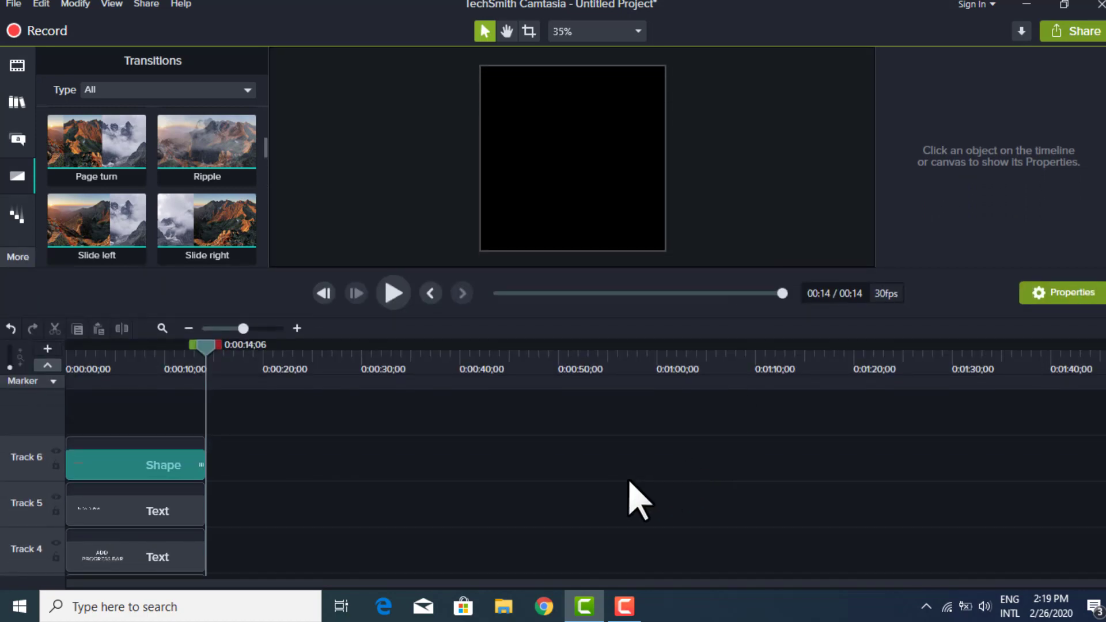
{"action": "scroll", "coordinate": [337, 486], "scroll_direction": "down", "scroll_amount": 2}
{"action": "scroll", "coordinate": [341, 482], "scroll_direction": "up", "scroll_amount": 1}
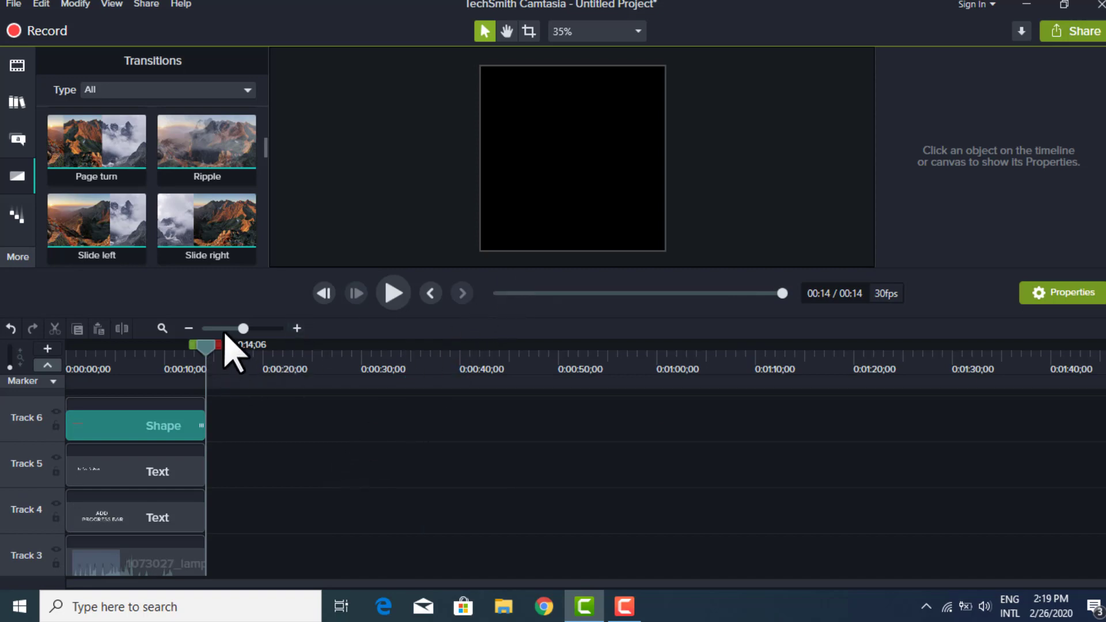
Return to the start of the timeline, play the opening of the video and pause about two seconds in
{"action": "left_click_drag", "start_coordinate": [211, 346], "coordinate": [69, 366]}
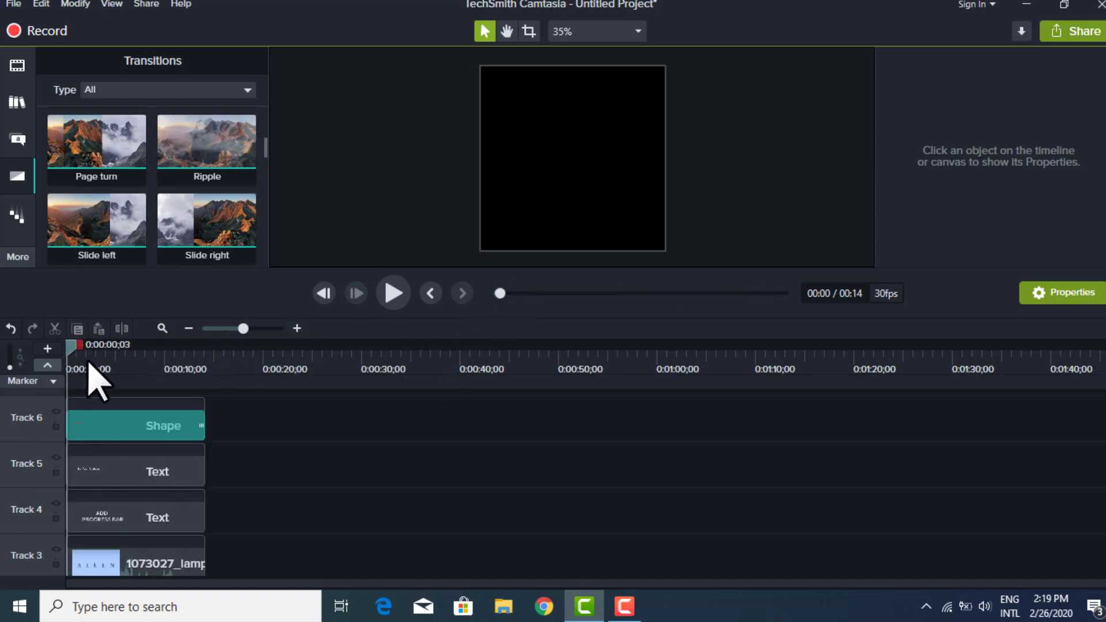
{"action": "left_click", "coordinate": [392, 302]}
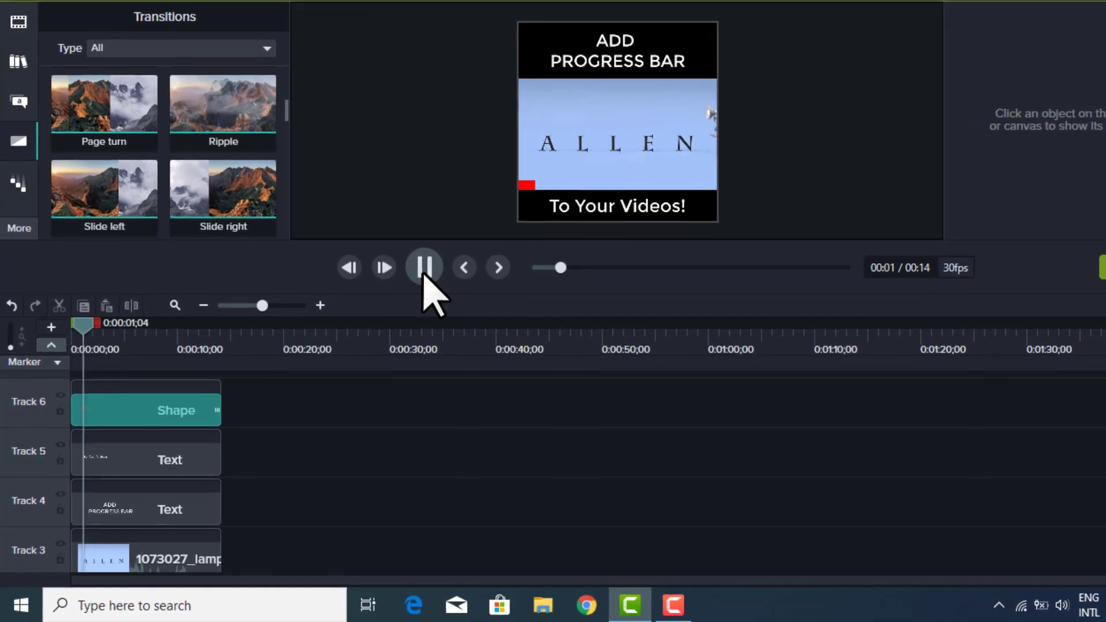
{"action": "left_click", "coordinate": [399, 289]}
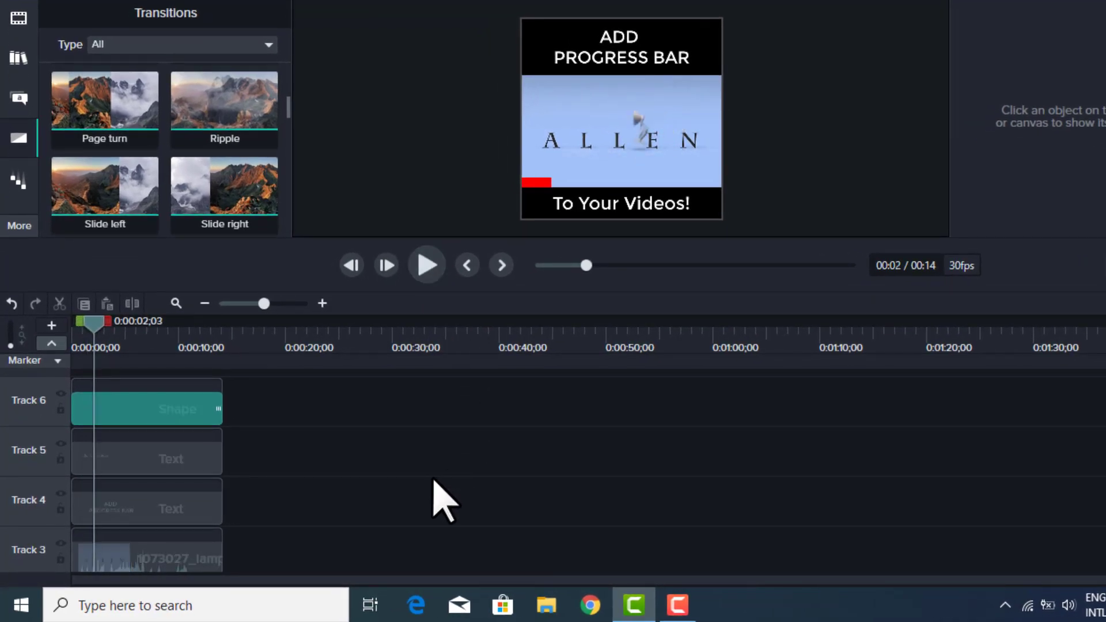
Select the lamp clip, both title texts and the red bar in turn to examine which layer each one forms
{"action": "scroll", "coordinate": [440, 493], "scroll_direction": "down", "scroll_amount": 1}
{"action": "left_click", "coordinate": [181, 514]}
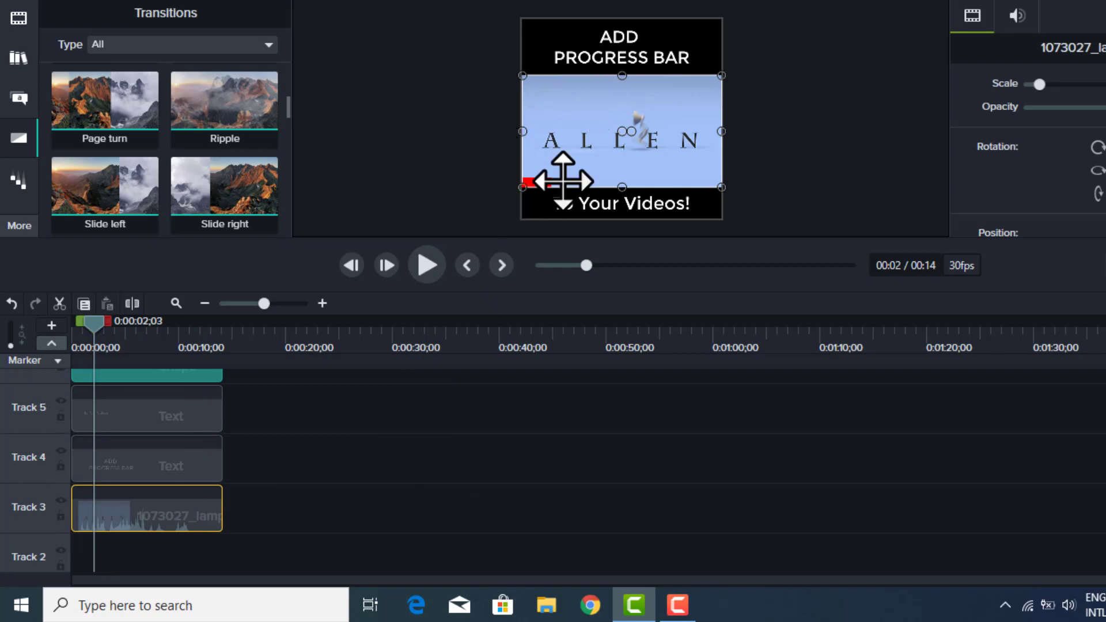
{"action": "left_click", "coordinate": [176, 468]}
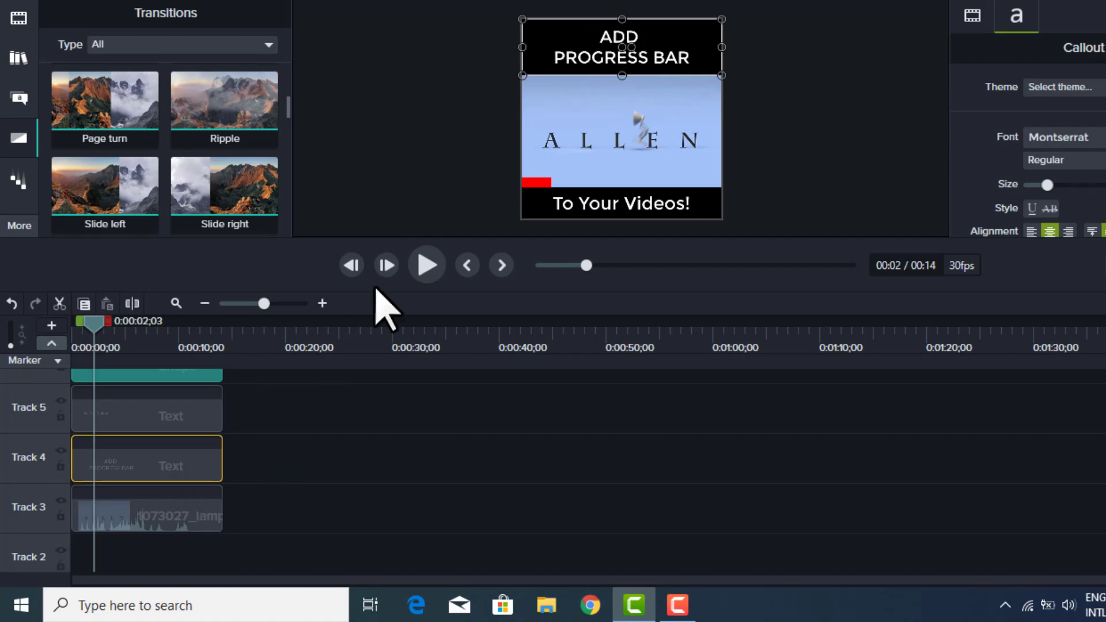
{"action": "left_click", "coordinate": [161, 413]}
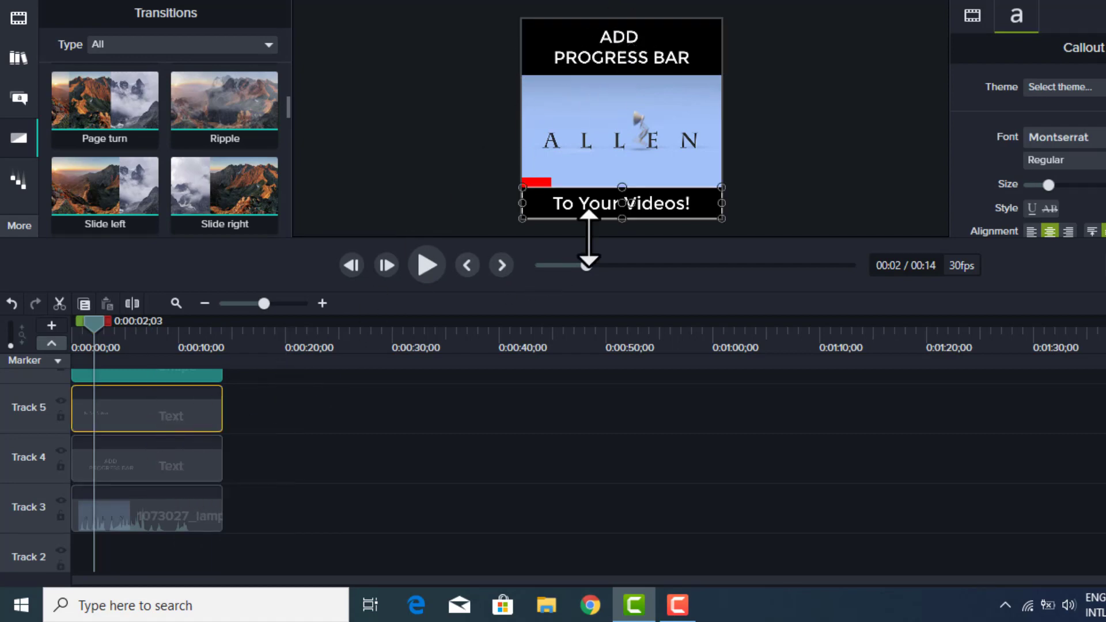
{"action": "scroll", "coordinate": [282, 496], "scroll_direction": "up", "scroll_amount": 2}
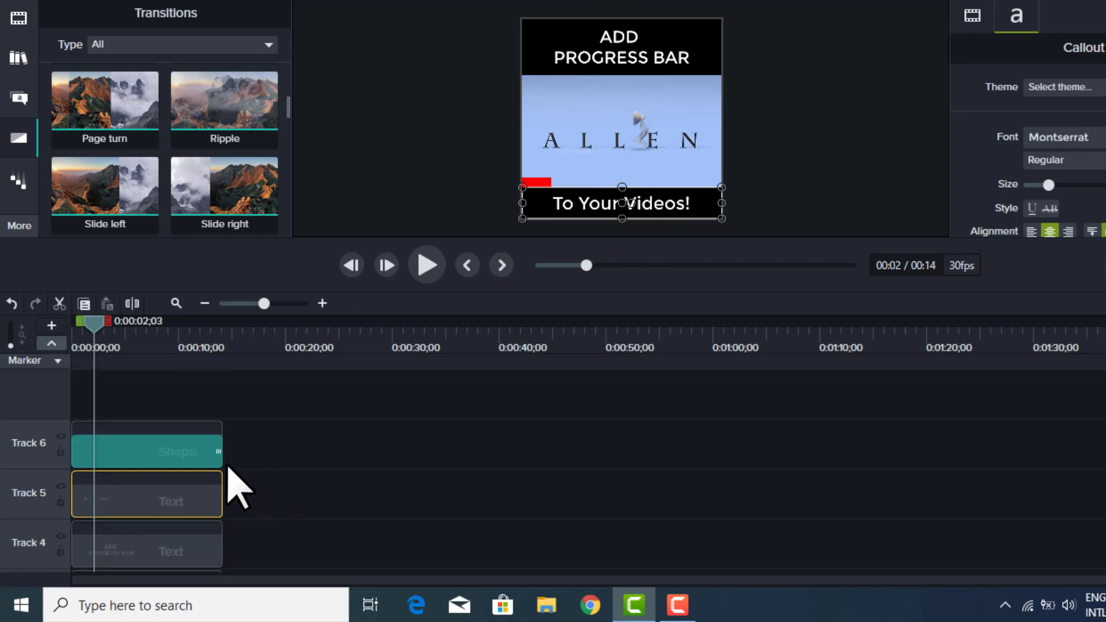
{"action": "left_click", "coordinate": [178, 464]}
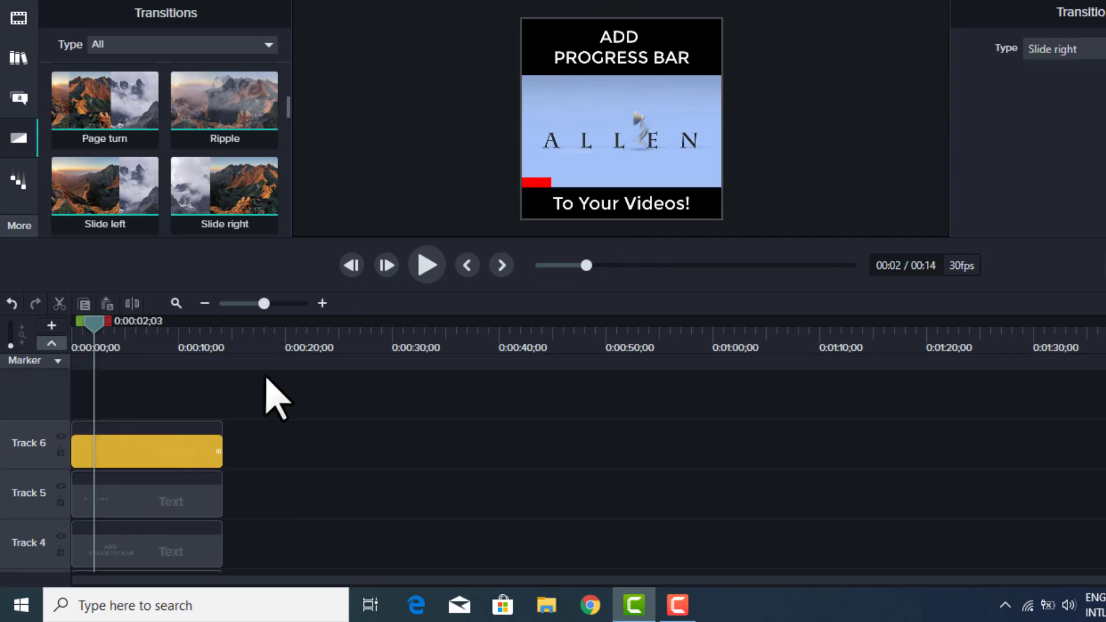
{"action": "left_click", "coordinate": [530, 183]}
Remove the Slide right transition from the red bar on Track 6 and play the opening without it
{"action": "left_click", "coordinate": [161, 461]}
{"action": "mouse_move", "coordinate": [236, 196]}
{"action": "left_mouse_down"}
{"action": "mouse_move", "coordinate": [207, 443]}
{"action": "mouse_move", "coordinate": [168, 455]}
{"action": "mouse_move", "coordinate": [184, 455]}
{"action": "left_mouse_up"}
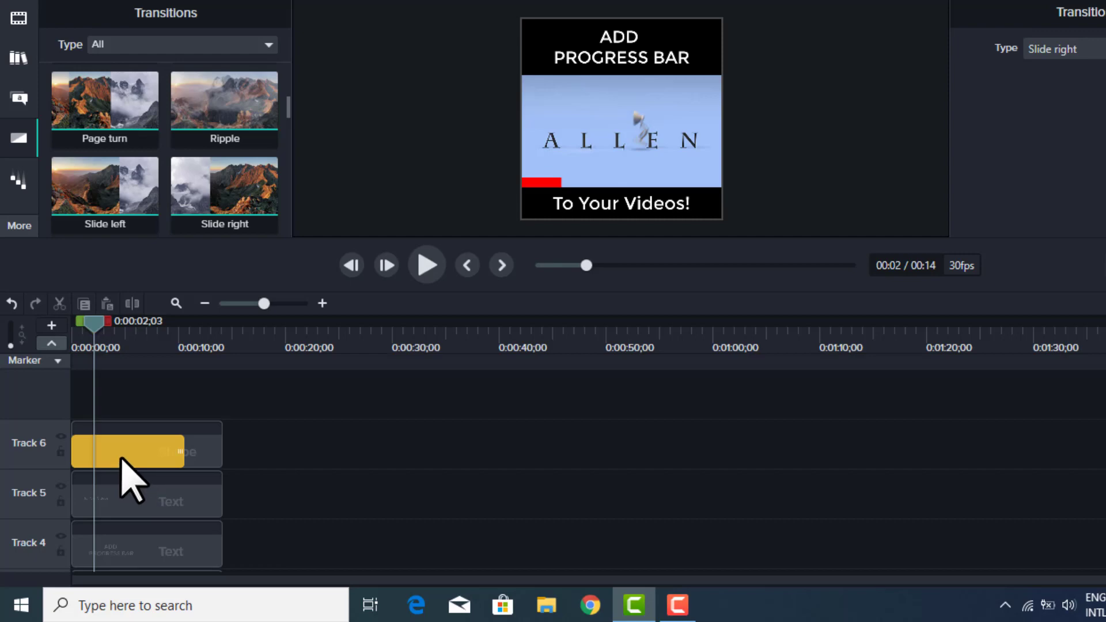
{"action": "left_click", "coordinate": [120, 458]}
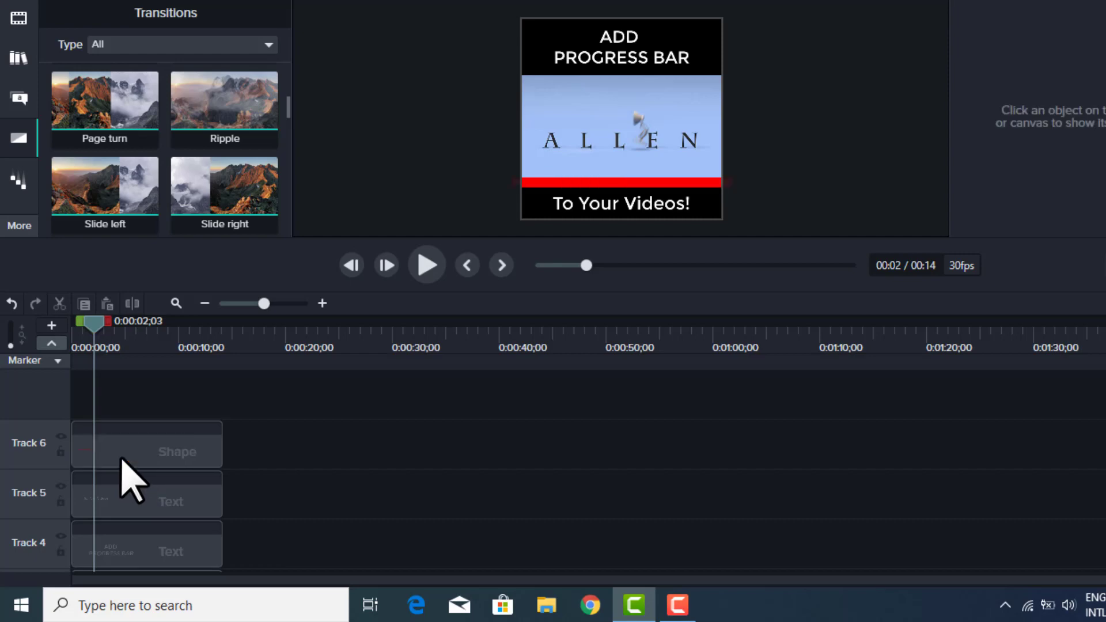
{"action": "left_click_drag", "start_coordinate": [94, 331], "coordinate": [81, 344]}
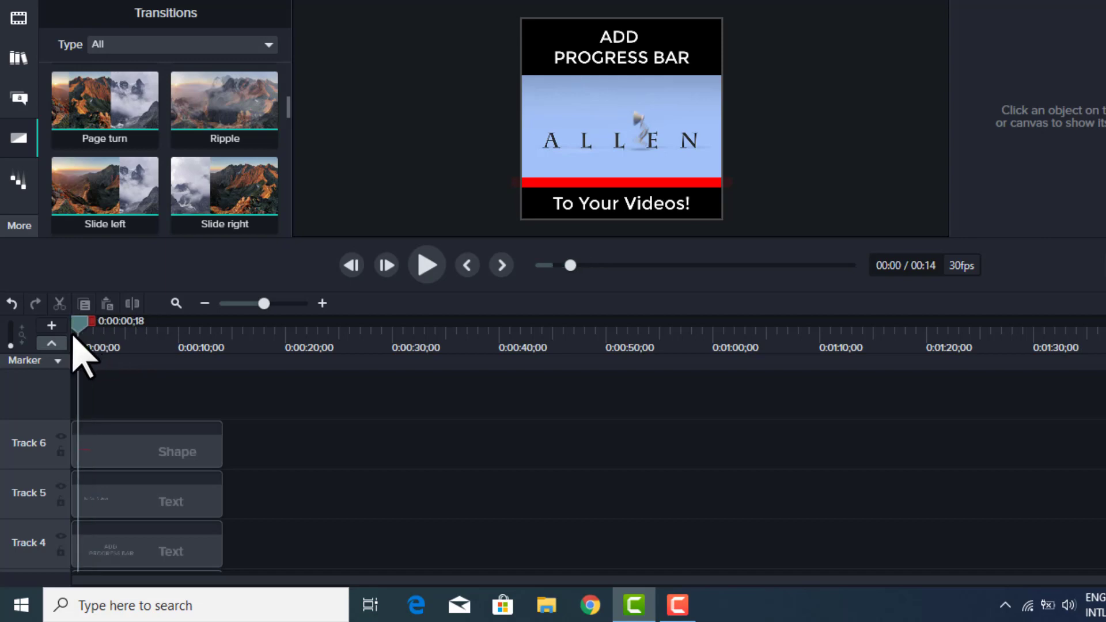
{"action": "left_click", "coordinate": [426, 277]}
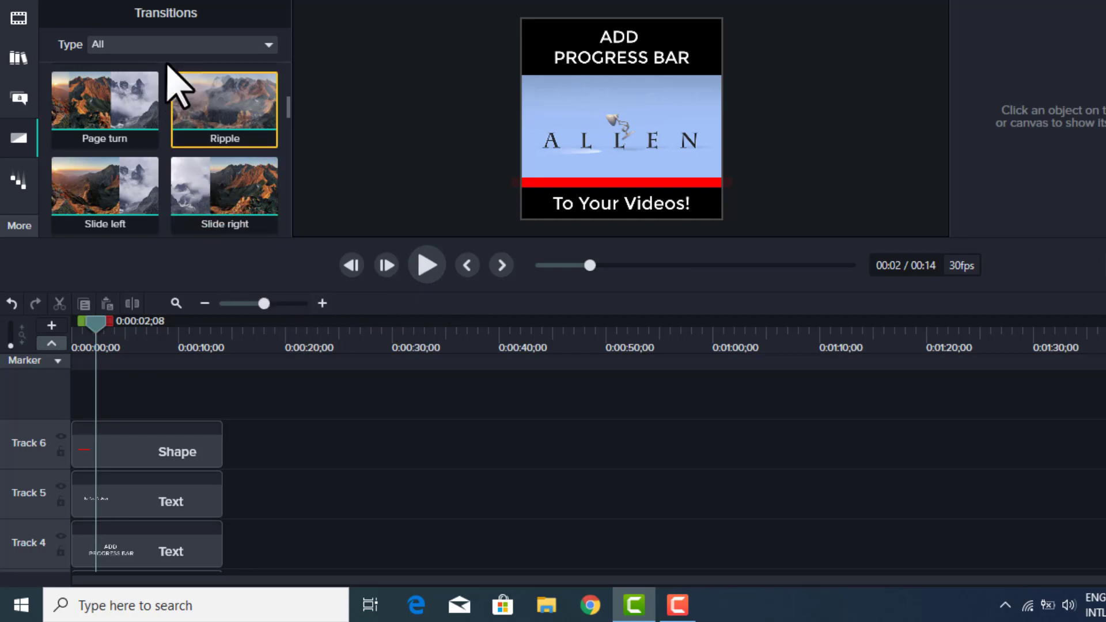
Reapply the Slide right transition to the red bar's clip and delete the copy at the clip's end
{"action": "left_click_drag", "start_coordinate": [214, 192], "coordinate": [122, 453]}
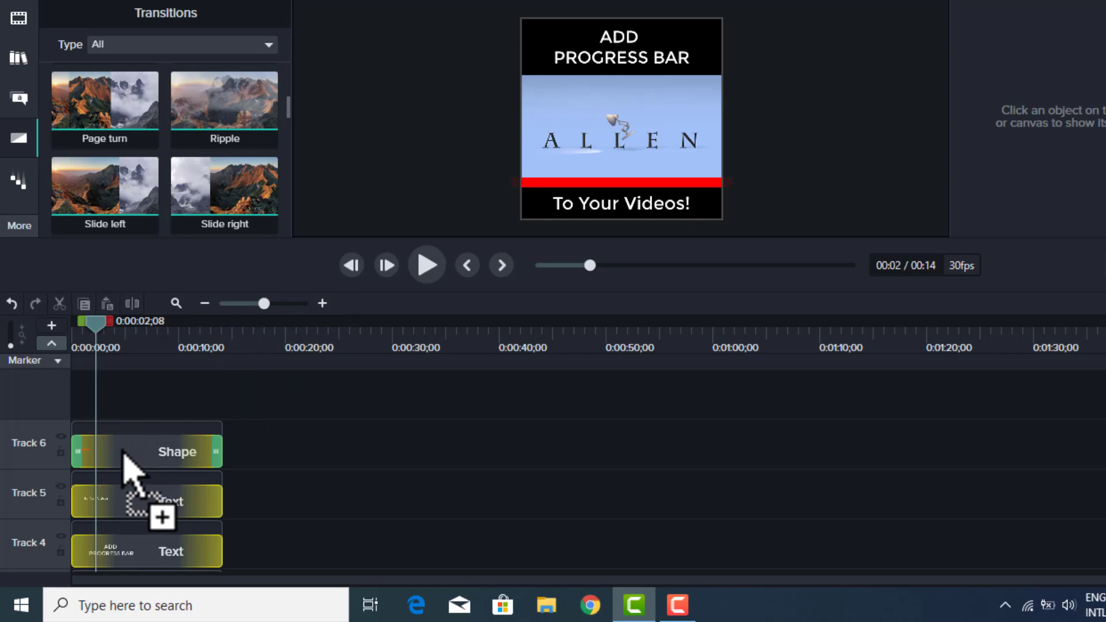
{"action": "left_click_drag", "start_coordinate": [123, 453], "coordinate": [127, 455]}
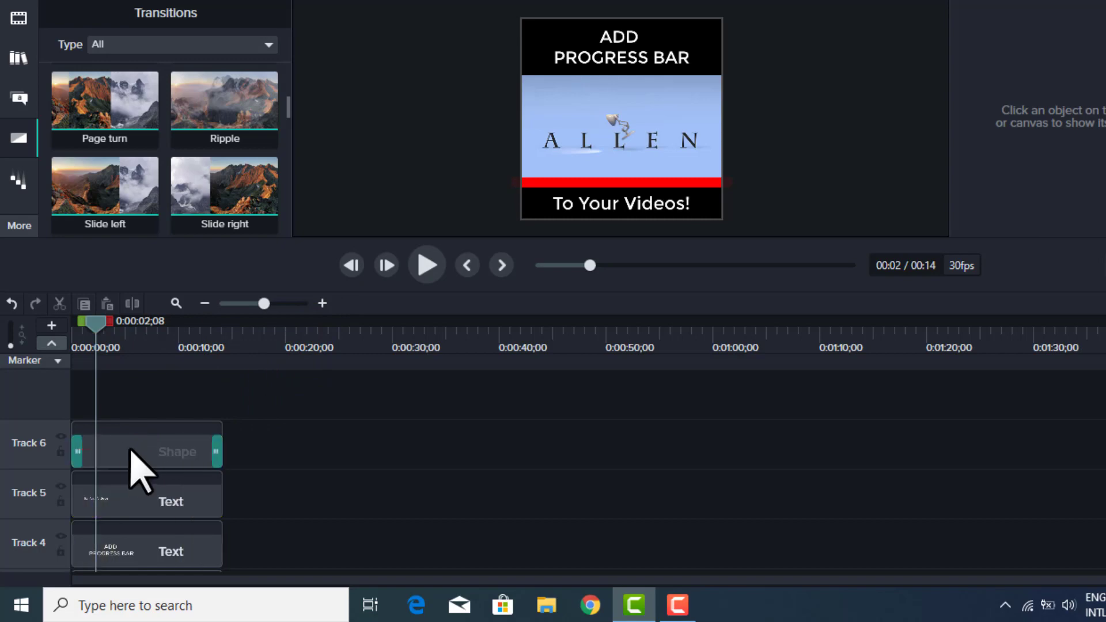
{"action": "left_click", "coordinate": [219, 455]}
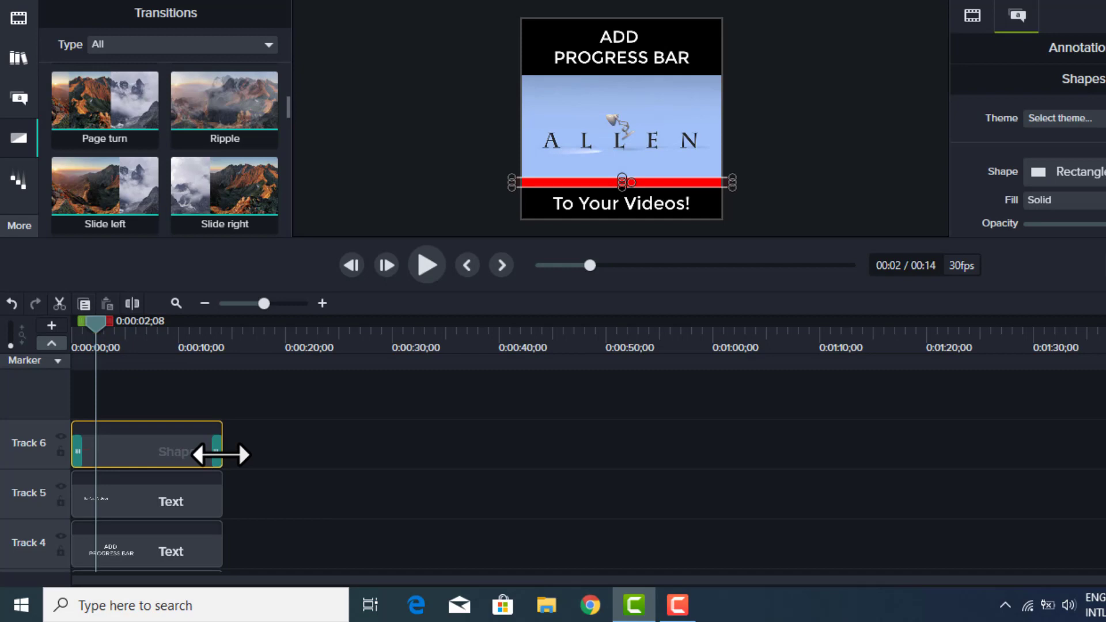
{"action": "left_click", "coordinate": [216, 452]}
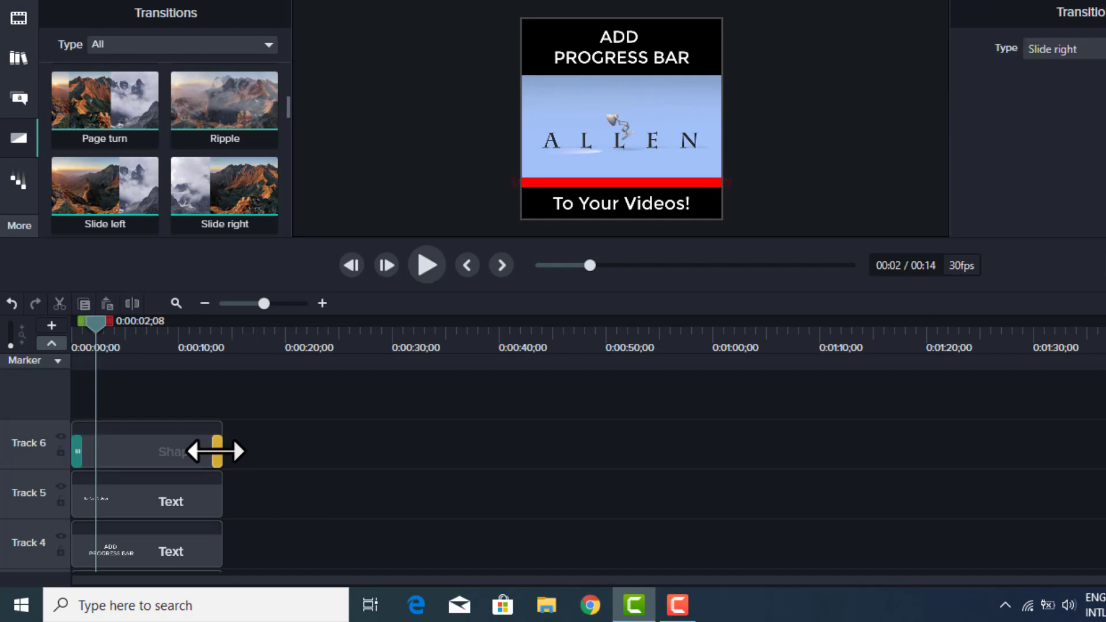
{"action": "key", "text": "Delete"}
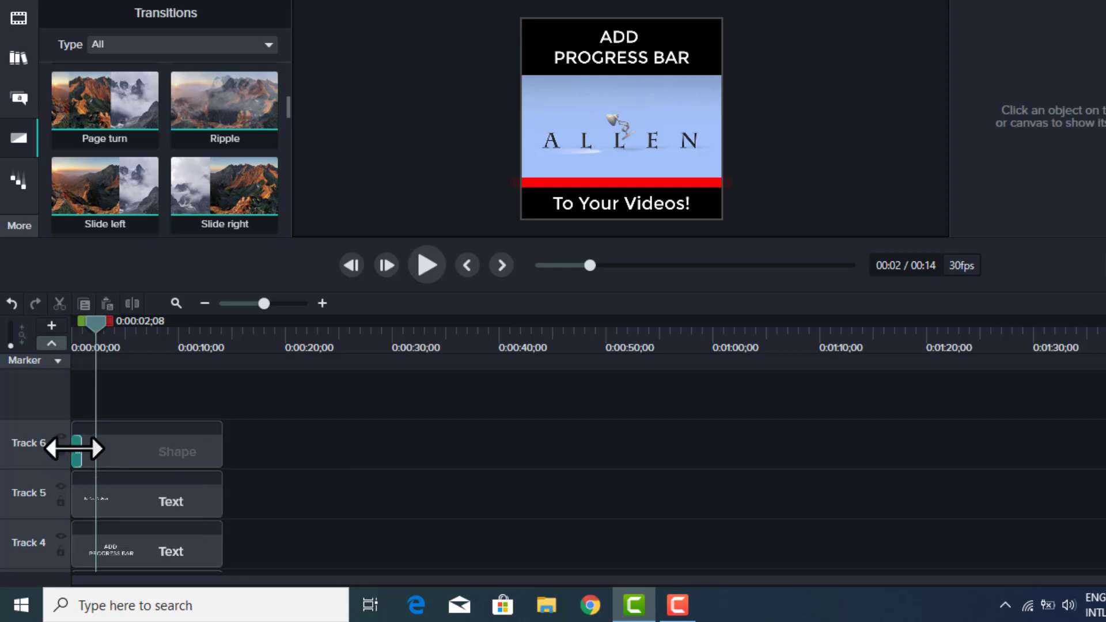
Stretch the reapplied opening transition across the full length of the red bar's clip
{"action": "left_click", "coordinate": [75, 449]}
{"action": "left_click_drag", "start_coordinate": [81, 452], "coordinate": [229, 460]}
Play the video from 0:00:00;00 to check the progress bar's animation
{"action": "left_click", "coordinate": [80, 335]}
{"action": "left_click_drag", "start_coordinate": [79, 334], "coordinate": [69, 328]}
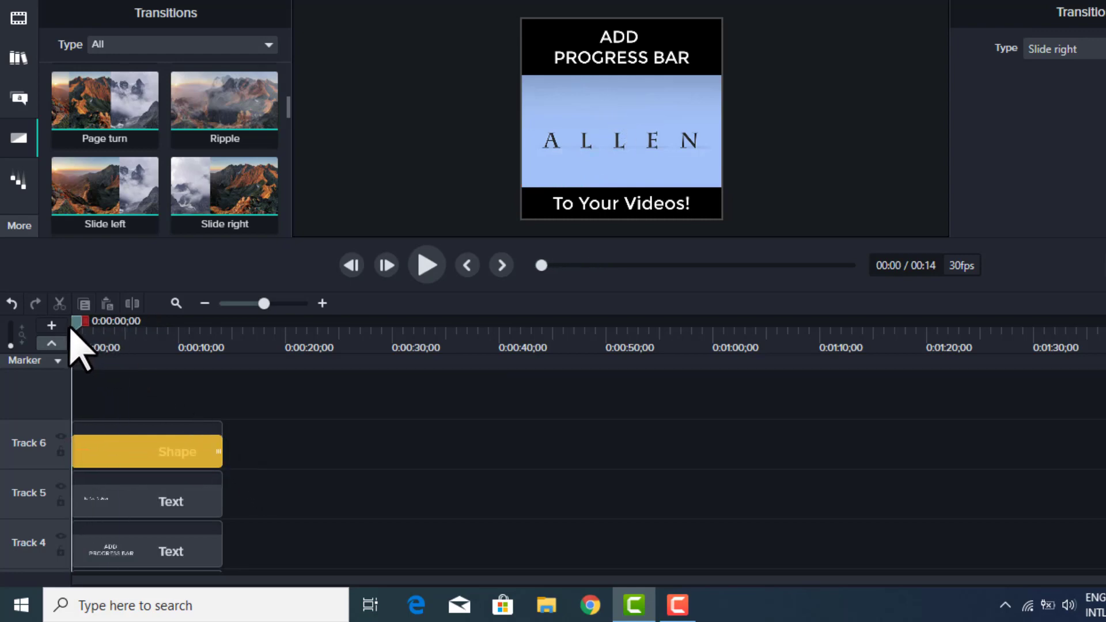
{"action": "left_click", "coordinate": [321, 460]}
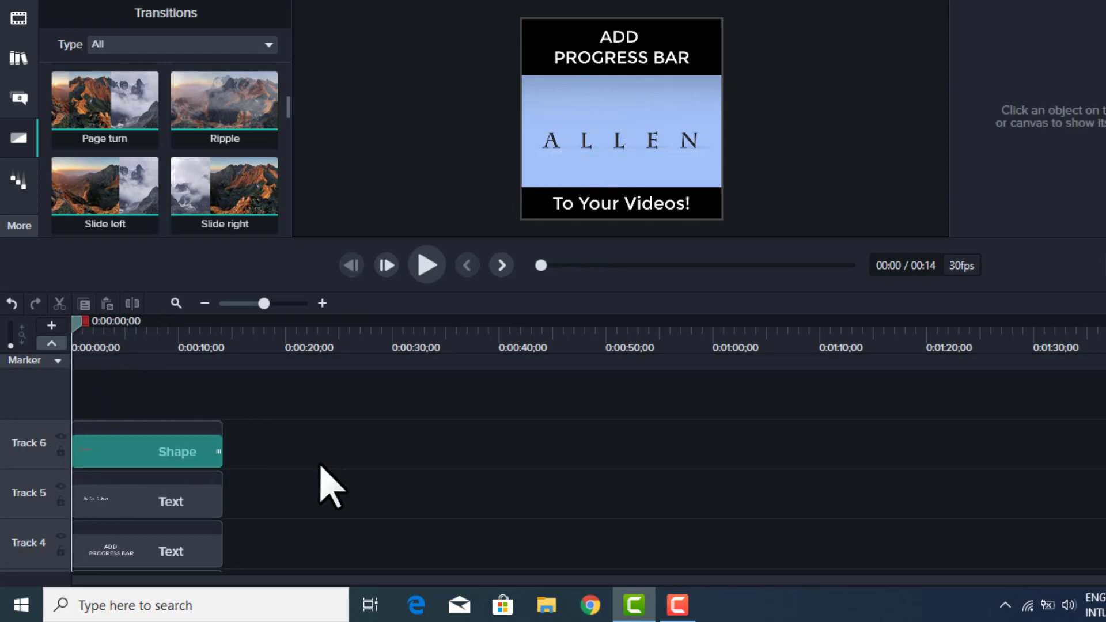
{"action": "left_click", "coordinate": [427, 265]}
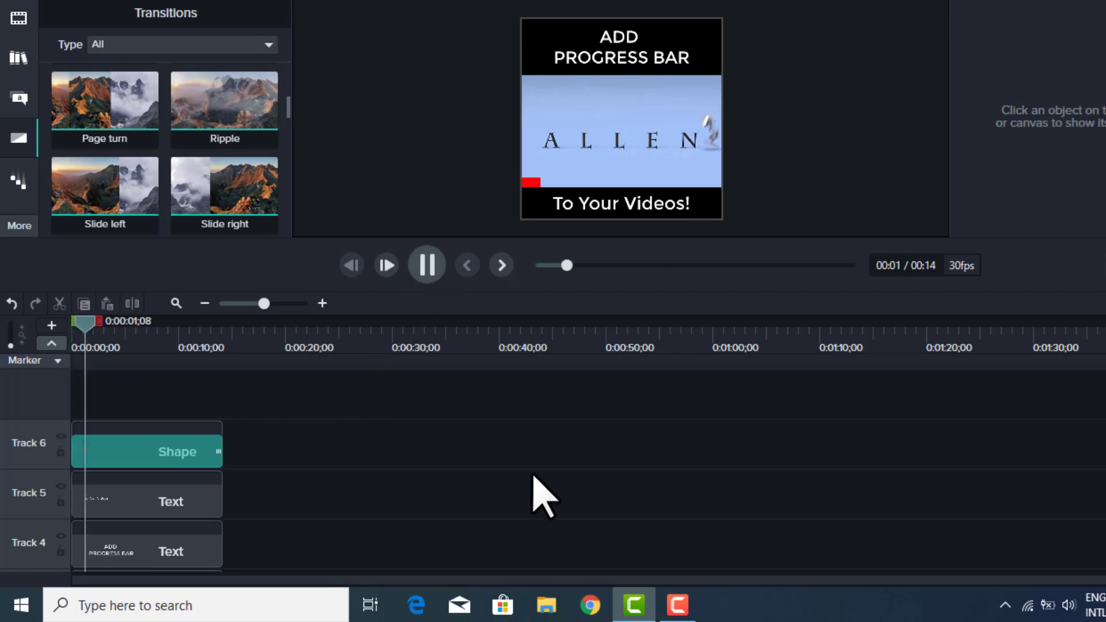
Enlarge the preview area above the timeline and play the rest of the video to check the progress bar
{"action": "left_click_drag", "start_coordinate": [820, 242], "coordinate": [814, 356]}
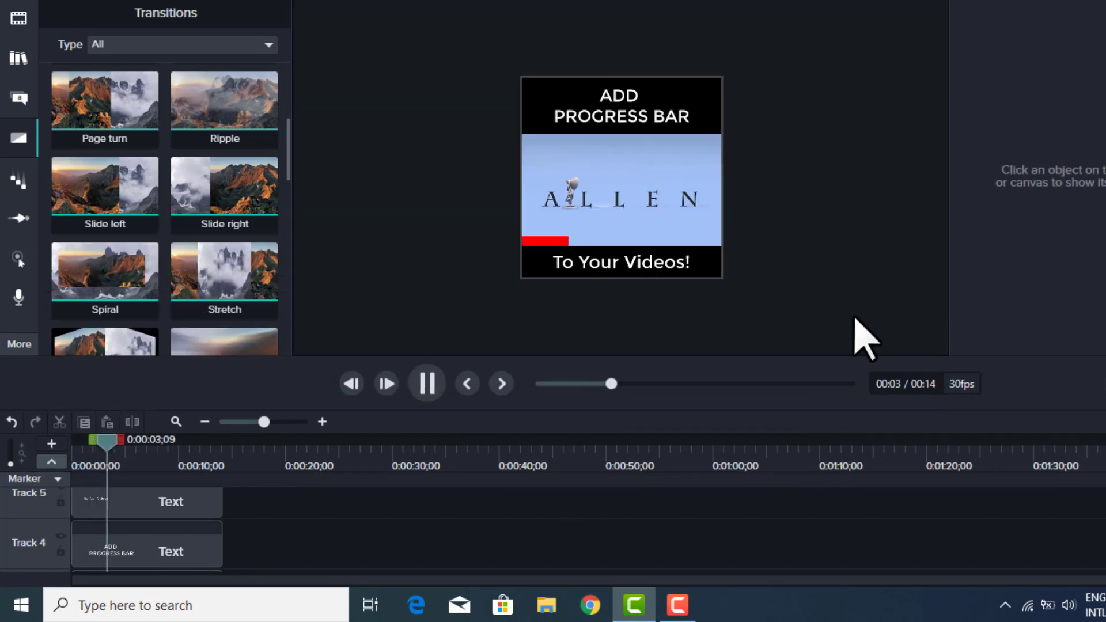
{"action": "key", "text": "space"}
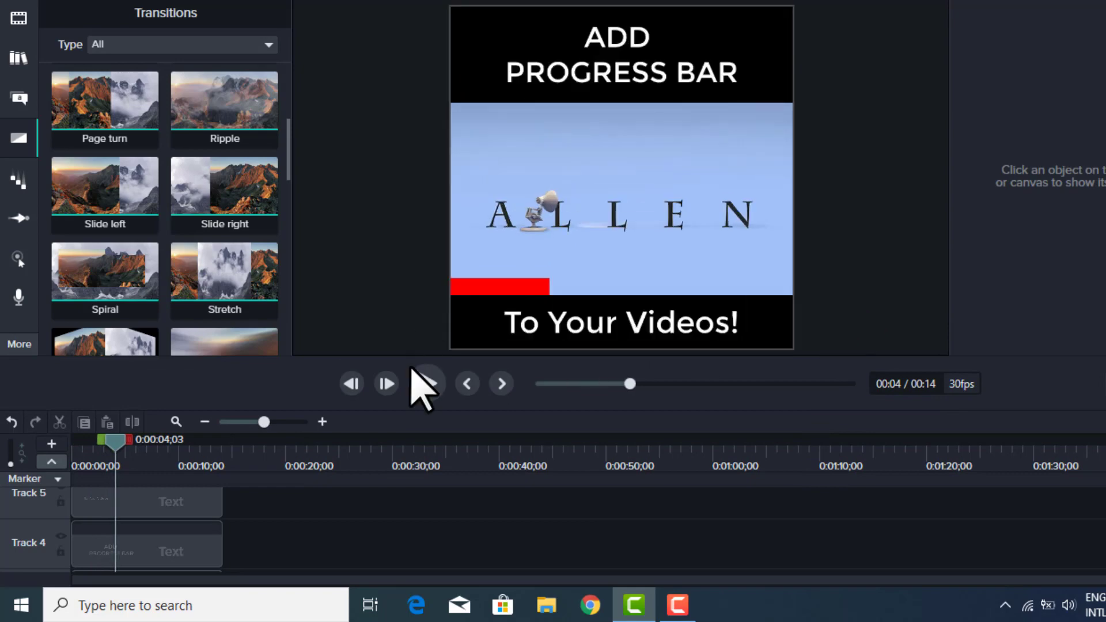
{"action": "left_click", "coordinate": [418, 386]}
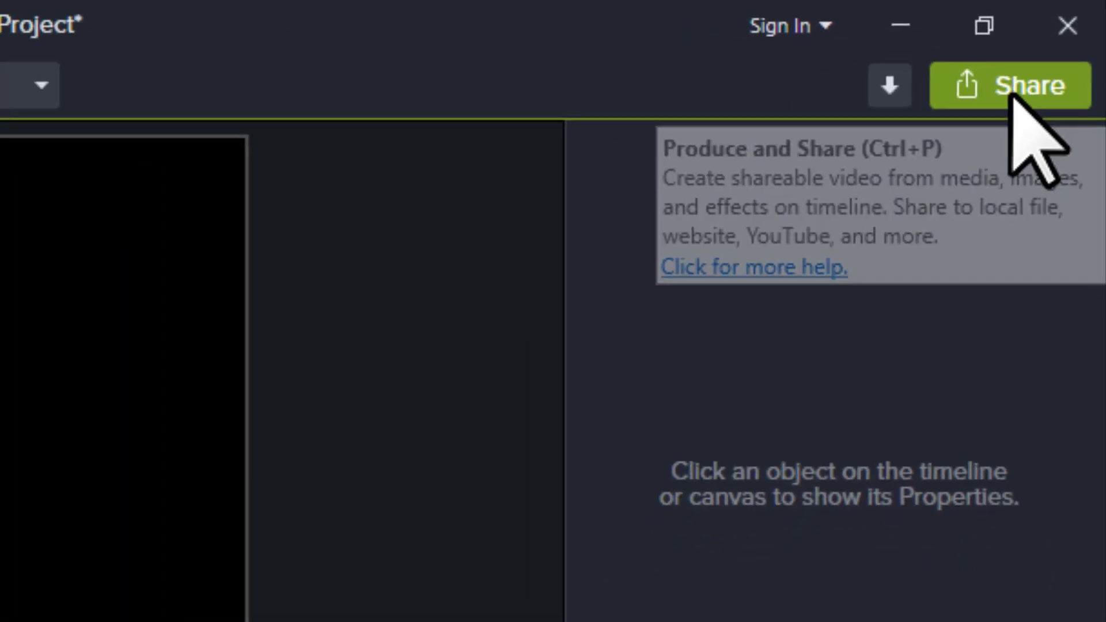
Start a local file export of the video and choose the MP4 only (up to 1080p) production preset
{"action": "left_click", "coordinate": [986, 129]}
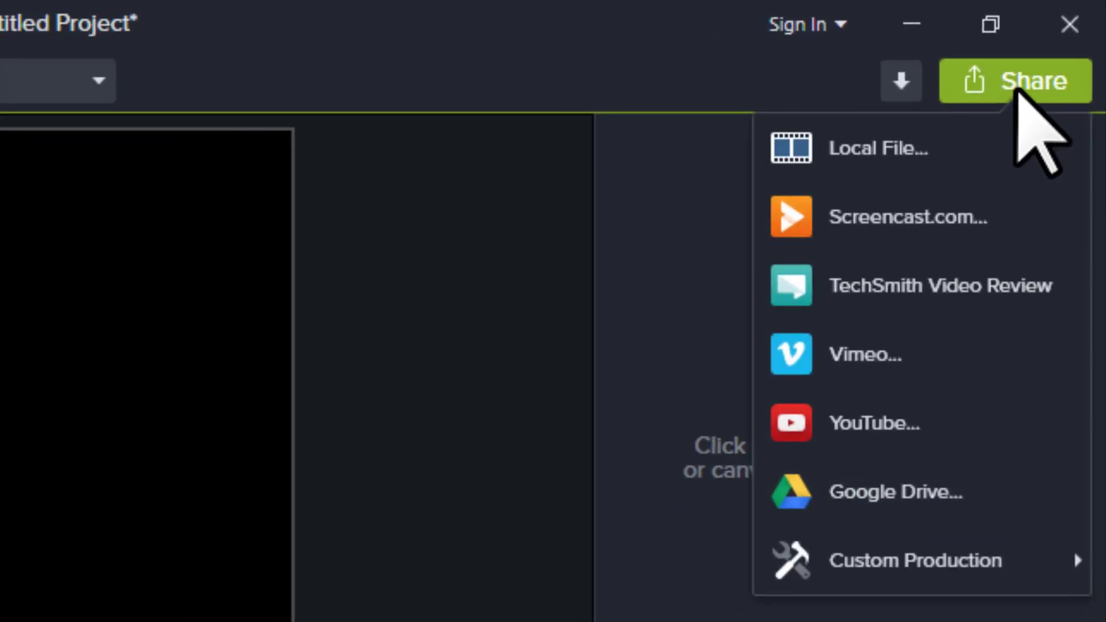
{"action": "left_click", "coordinate": [877, 151]}
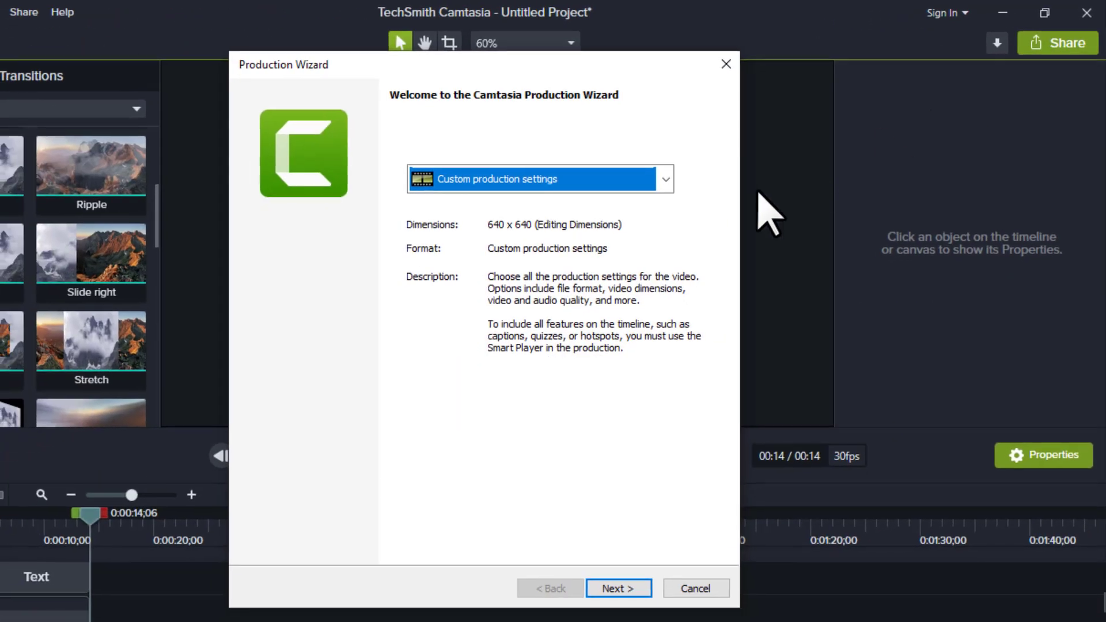
{"action": "left_click", "coordinate": [666, 181]}
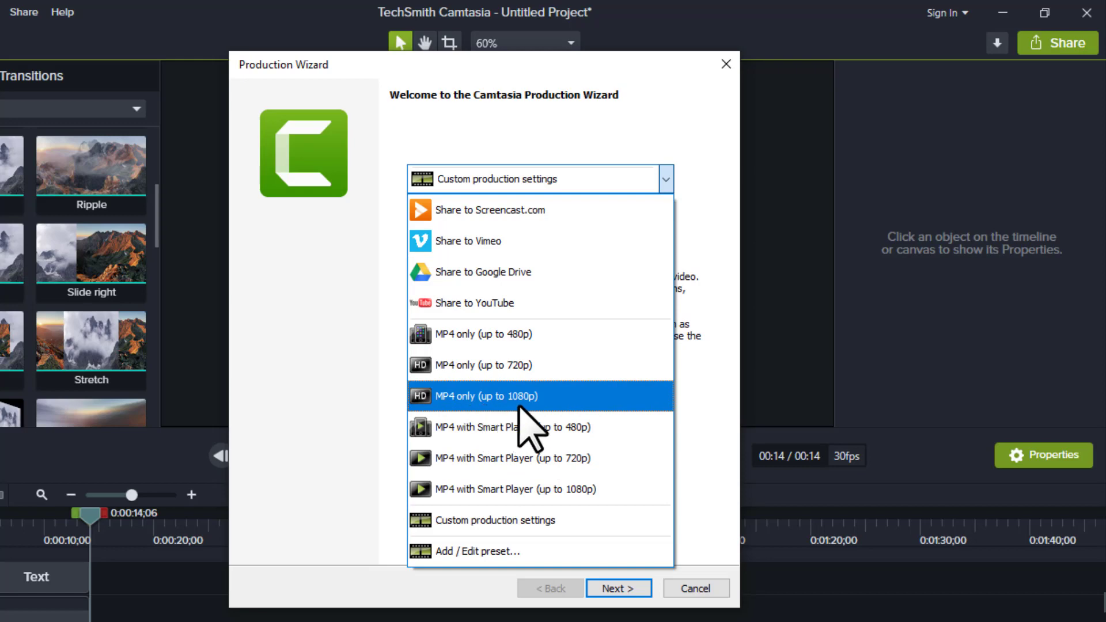
{"action": "left_click", "coordinate": [551, 408]}
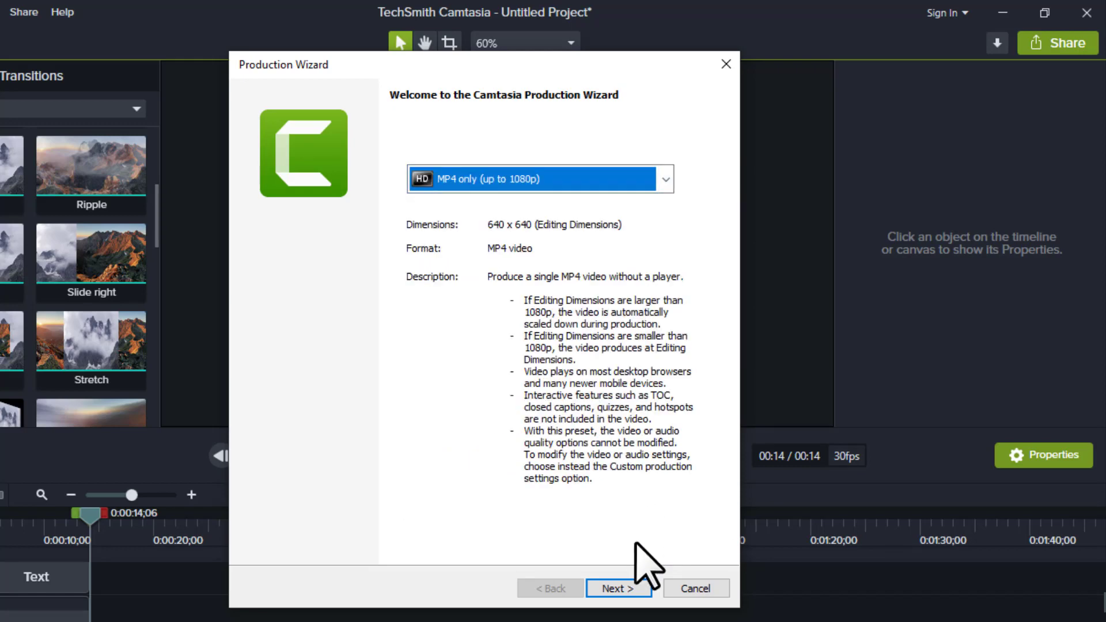